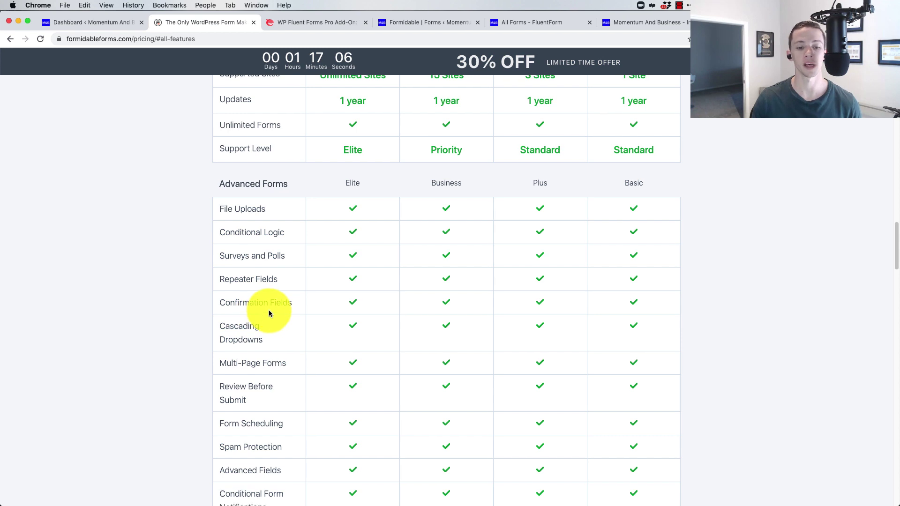
Step: Scroll through the Formidable pricing feature table to compare which plans include each feature
scroll(269, 312, down, 2)
drag(232, 311, 255, 312)
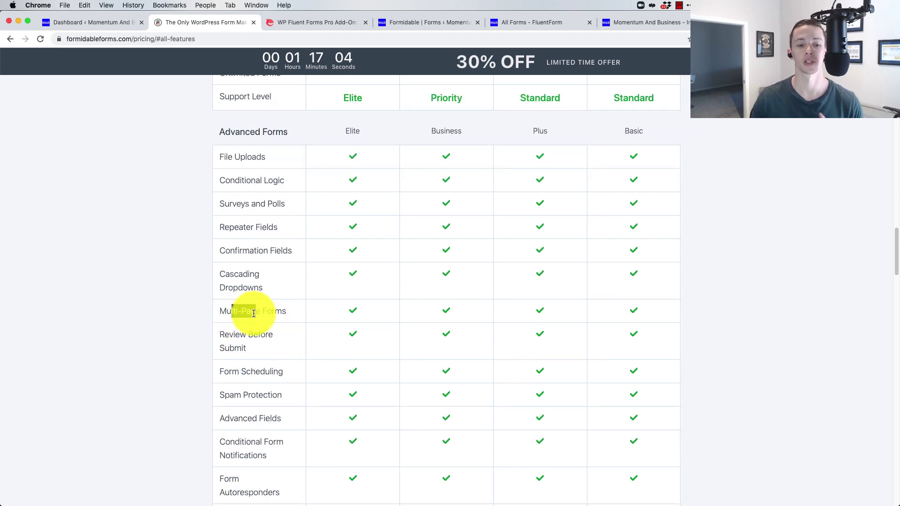
scroll(252, 300, down, 5)
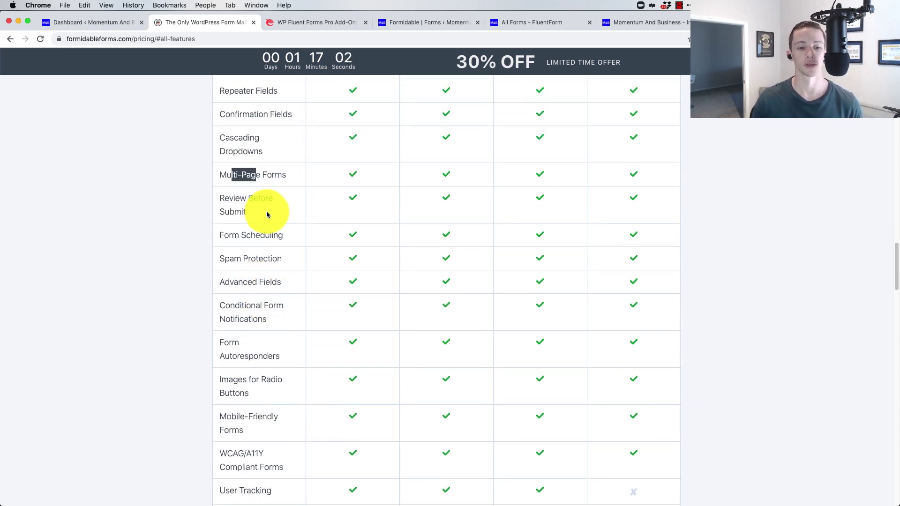
scroll(267, 209, down, 15)
scroll(281, 322, down, 20)
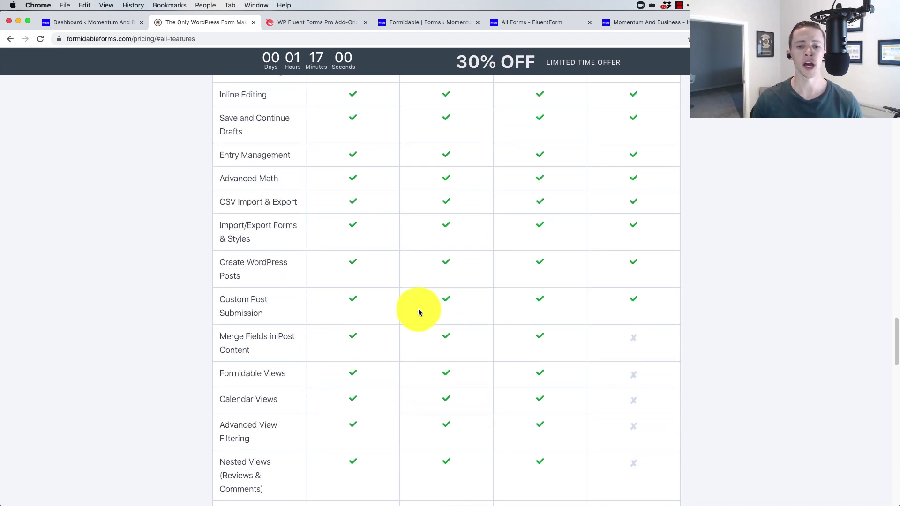
scroll(341, 387, down, 4)
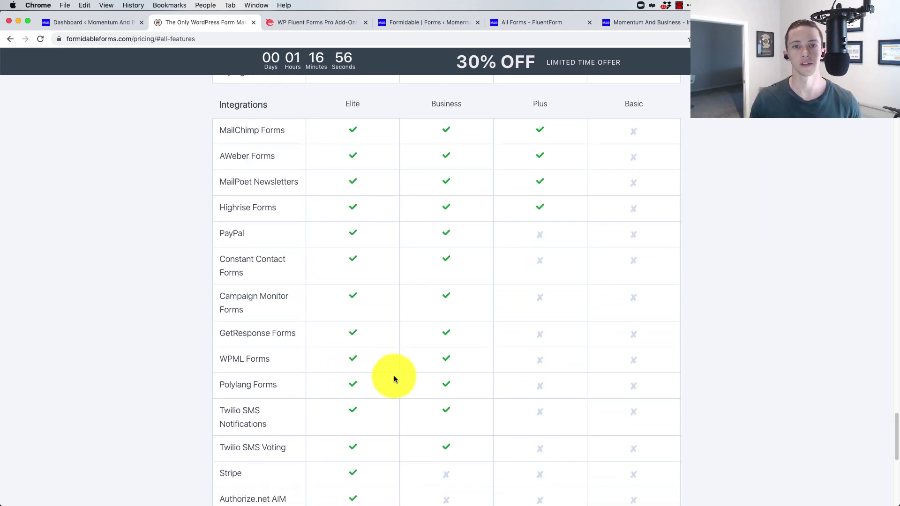
scroll(390, 384, up, 20)
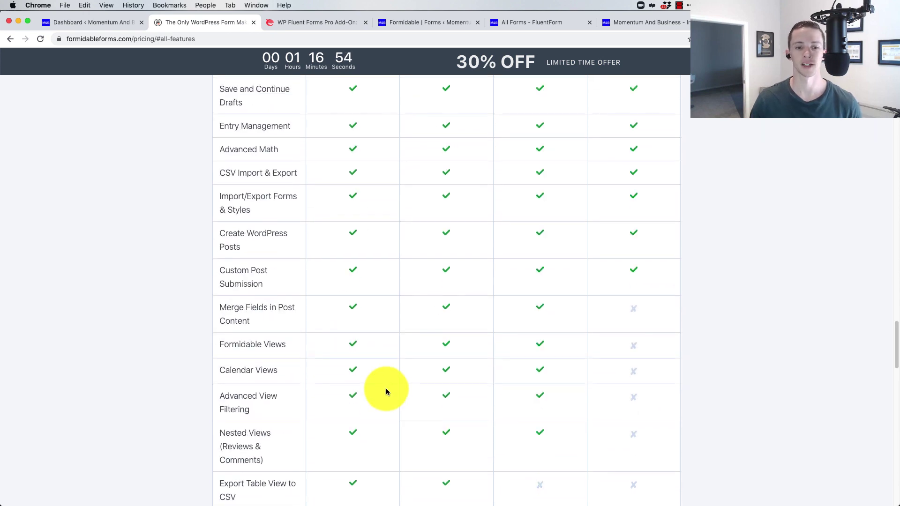
scroll(386, 388, up, 11)
scroll(383, 386, up, 20)
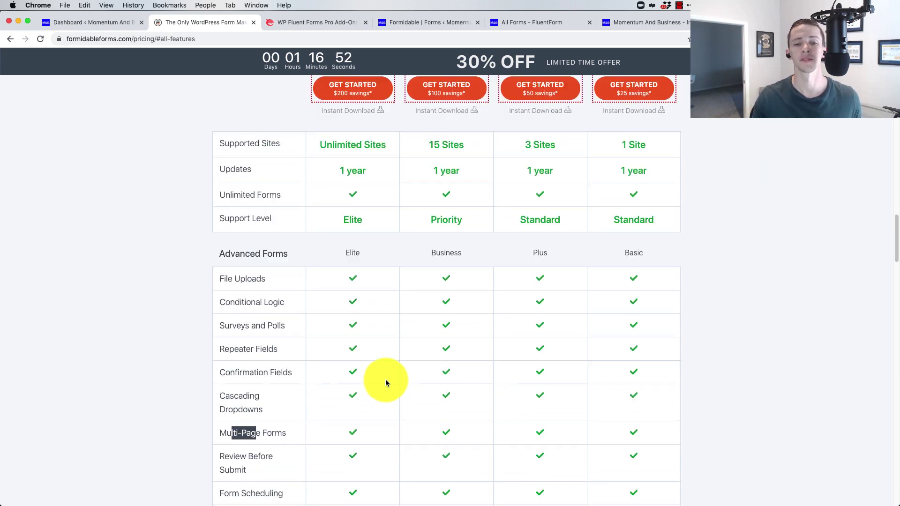
scroll(385, 382, up, 5)
scroll(381, 381, down, 13)
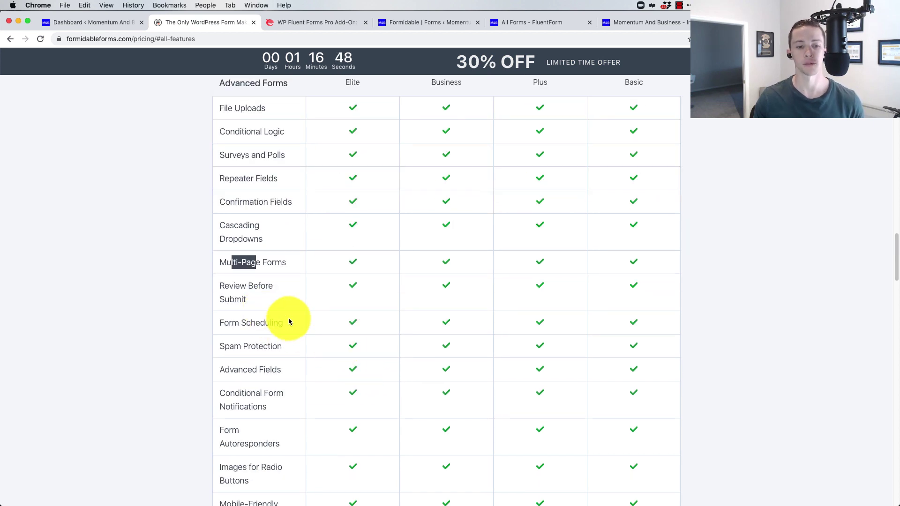
scroll(287, 318, up, 15)
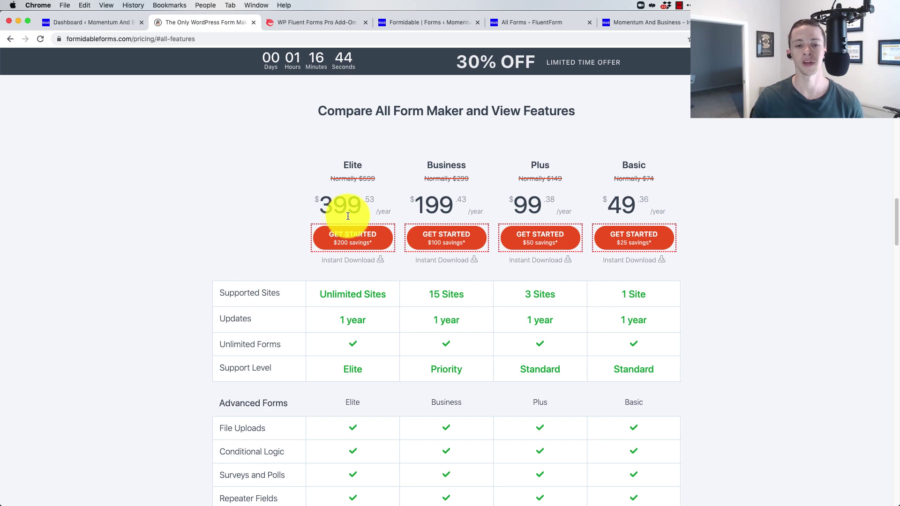
scroll(294, 307, down, 20)
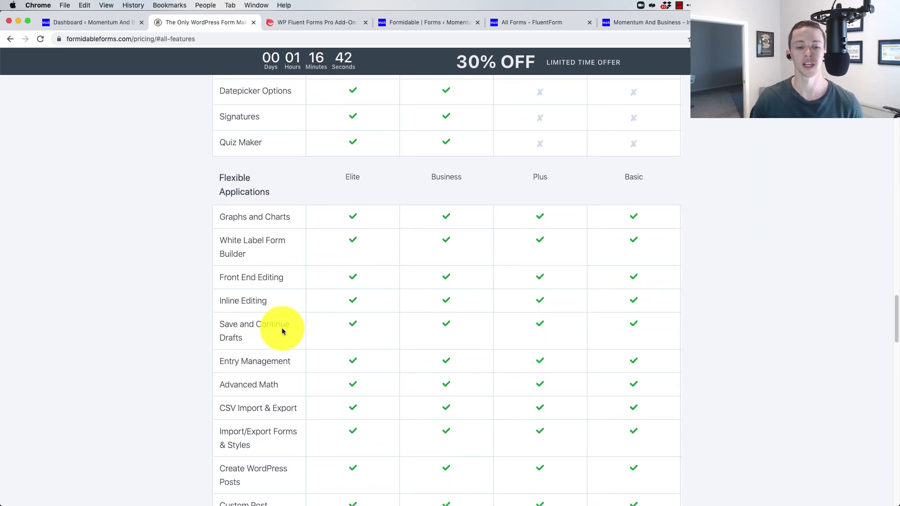
scroll(283, 331, down, 20)
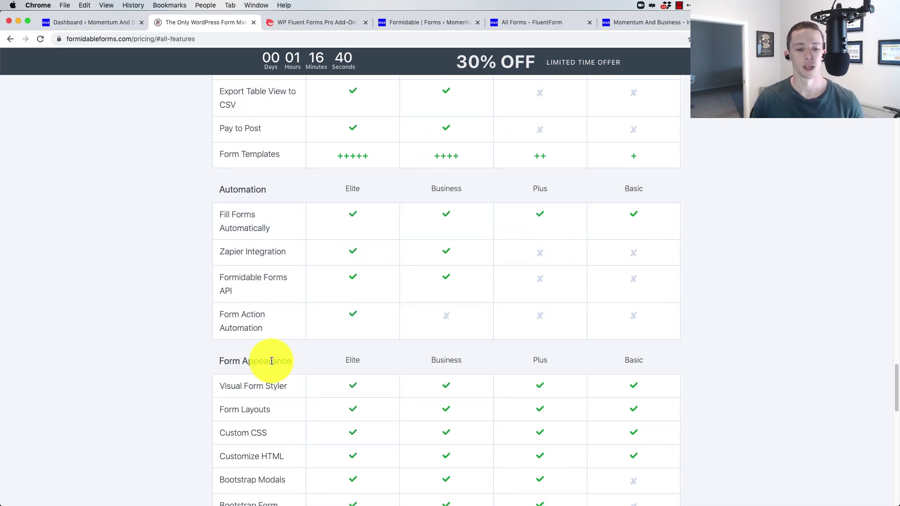
scroll(271, 362, down, 20)
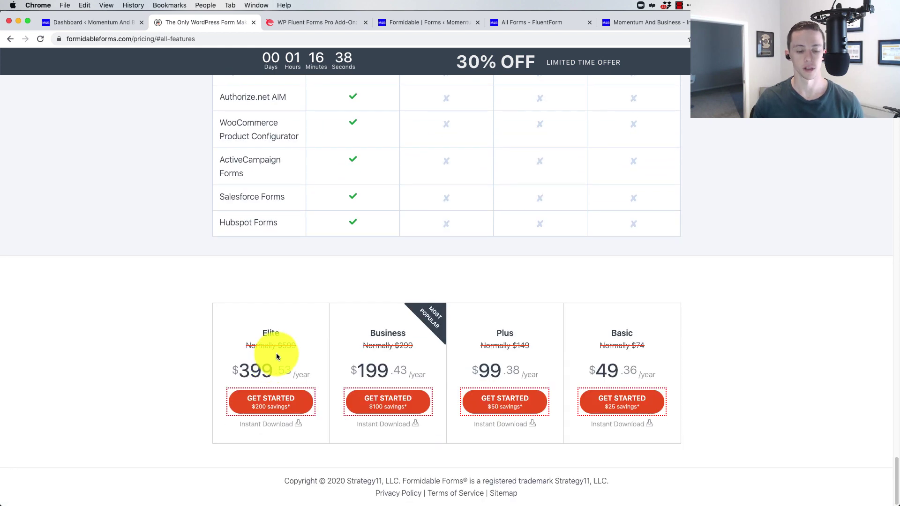
Step: Search the page for 'calc' to find Calculator Forms (Elite and Business only), then scroll back up
key(super+f)
text(calc)
key(Return)
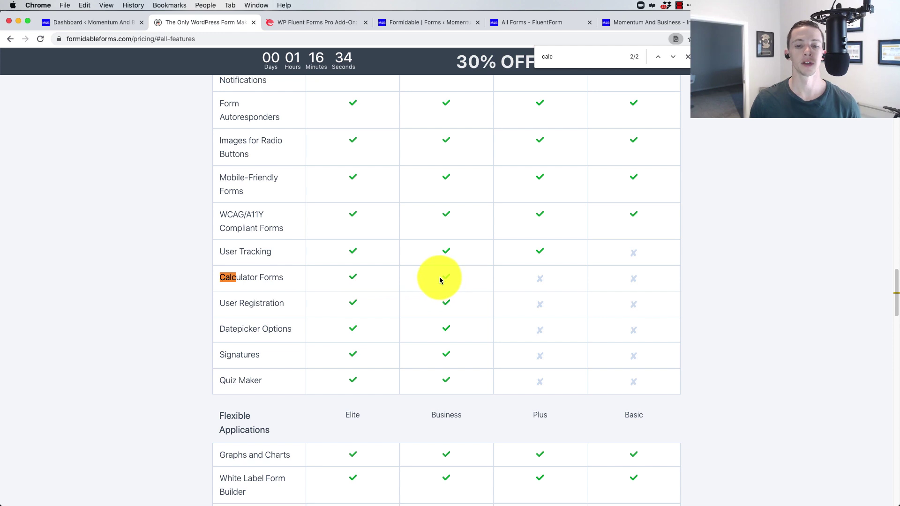
scroll(440, 279, up, 15)
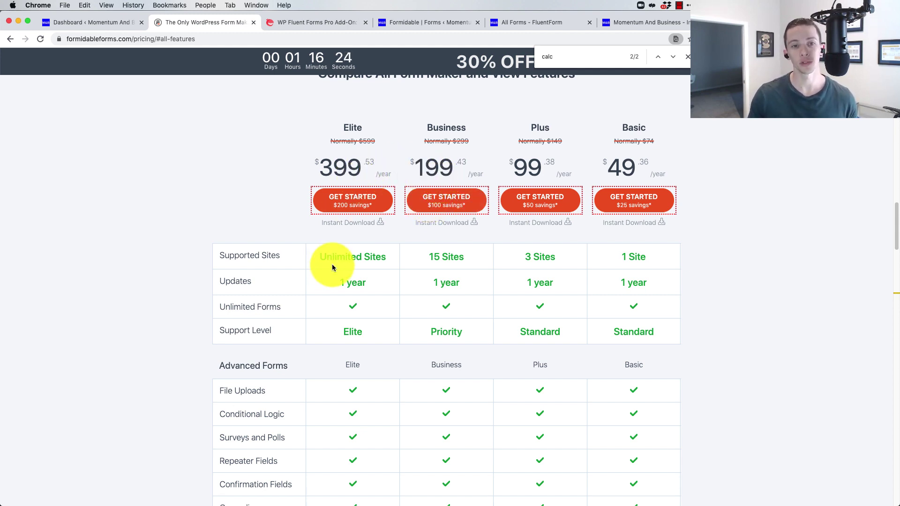
Step: Review the WP Fluent Forms Pro page's features and integrations
click(290, 22)
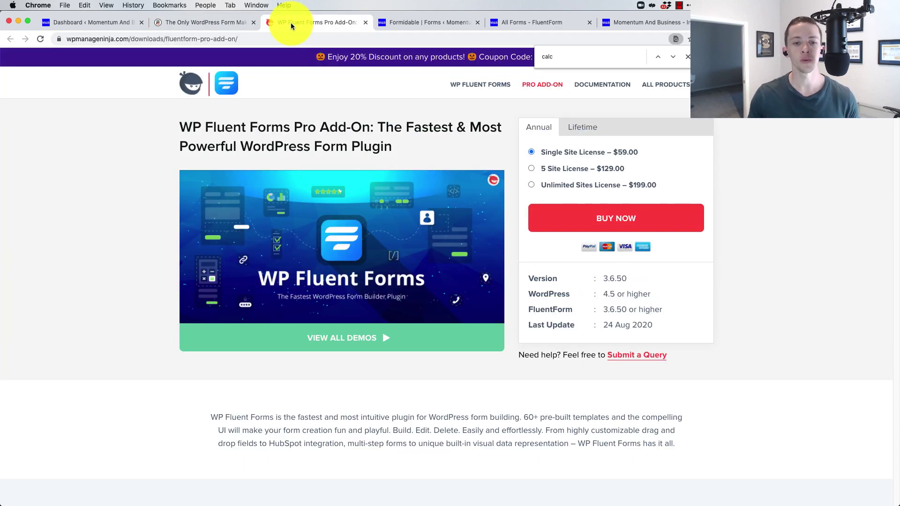
scroll(500, 268, down, 15)
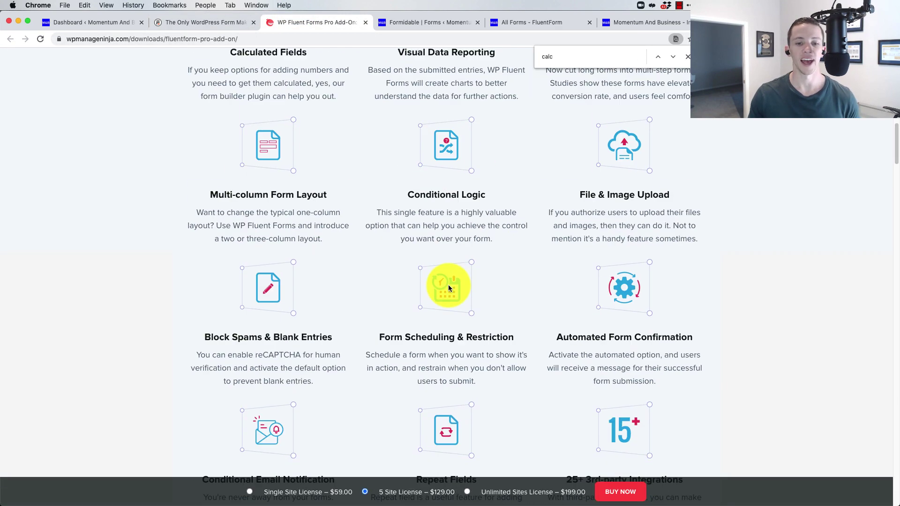
scroll(448, 289, down, 2)
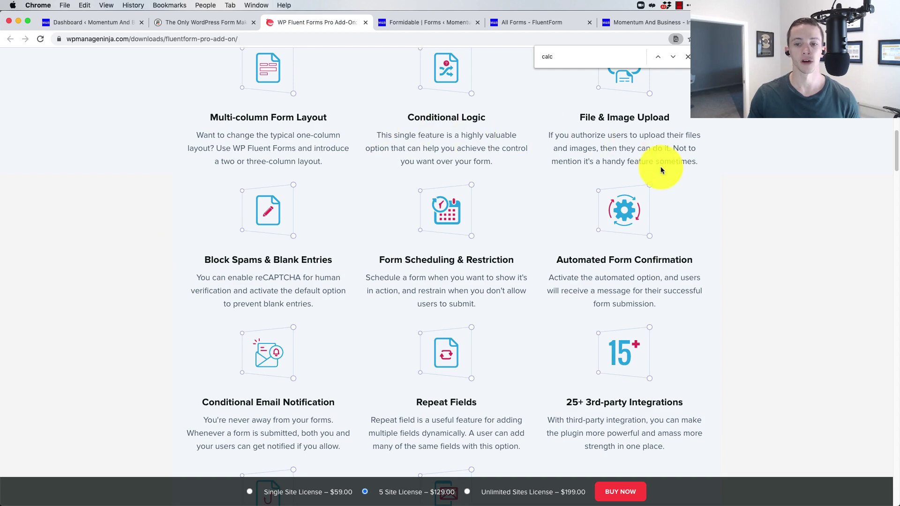
scroll(446, 305, down, 10)
scroll(423, 336, down, 2)
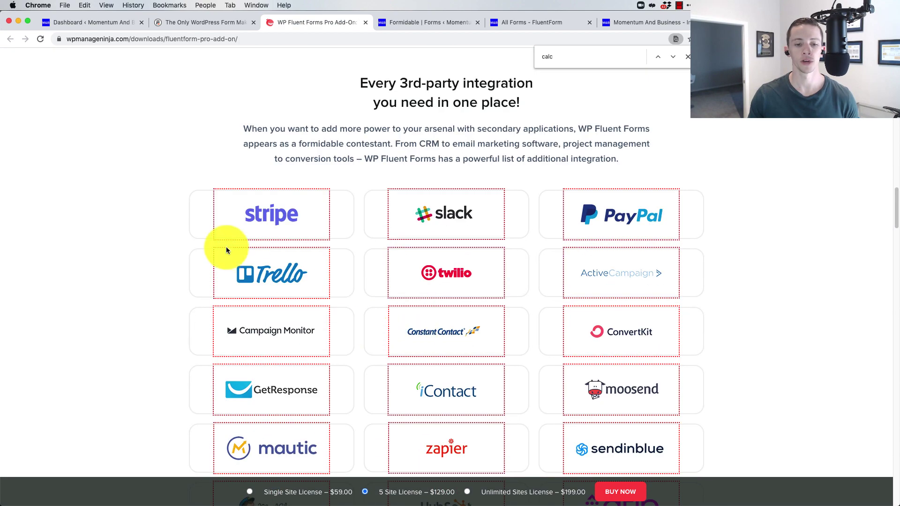
scroll(282, 267, up, 20)
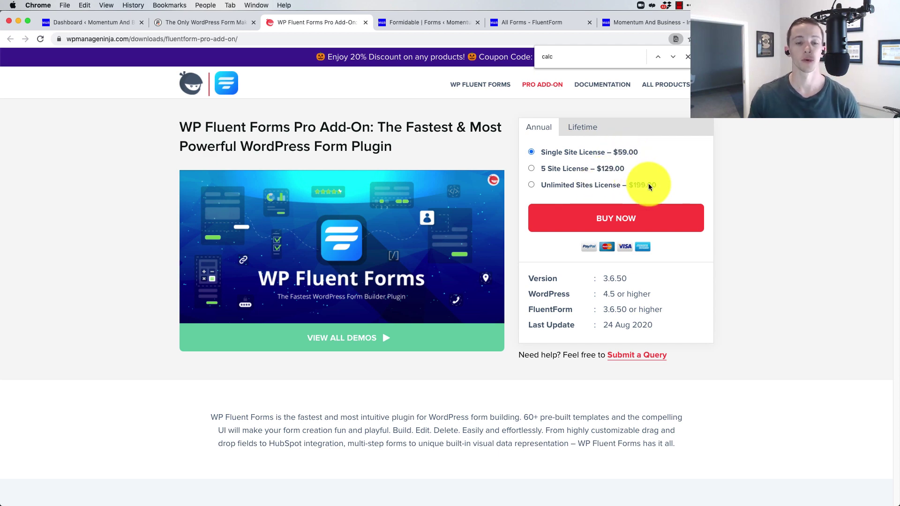
Step: Compare Formidable pricing with Fluent Forms Pro's $59–$199 yearly licenses, then show the Formidable forms list
click(211, 21)
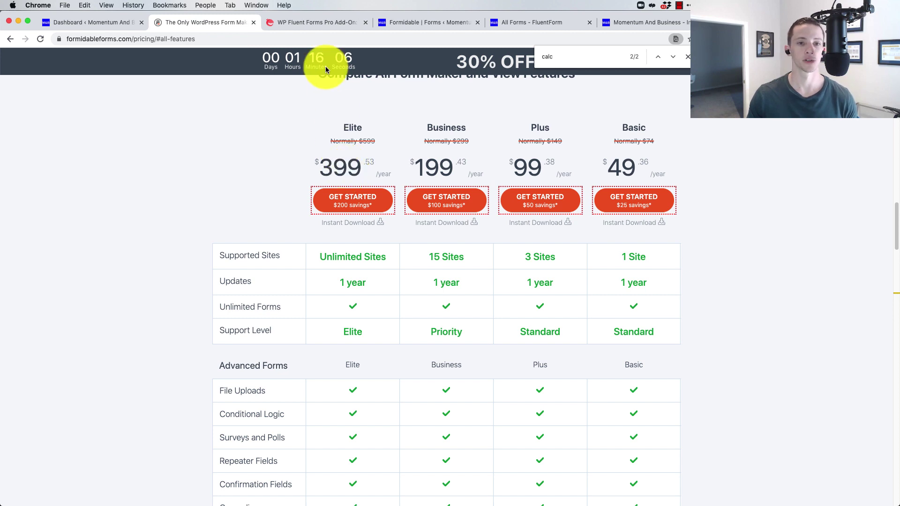
click(317, 22)
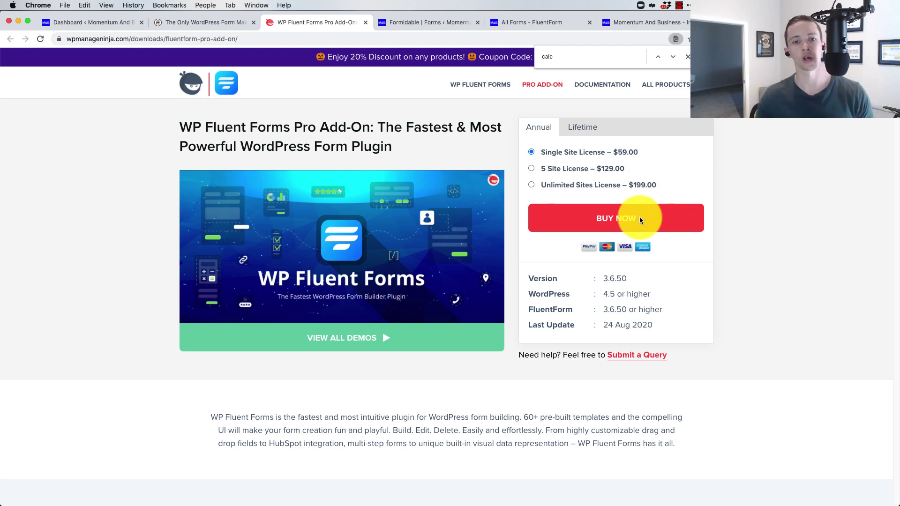
click(447, 23)
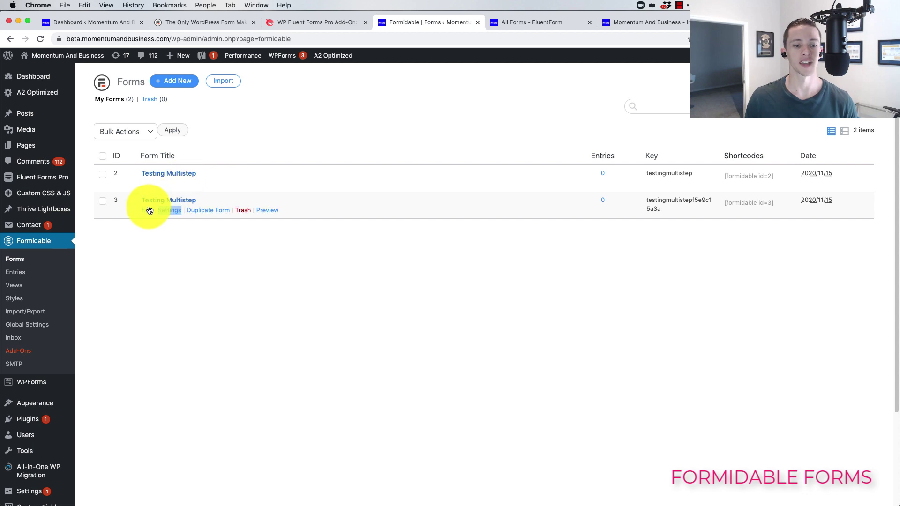
Step: Open Testing Multistep (ID 3) in the builder, scroll its three pages, then show the Fluent Forms list
click(147, 212)
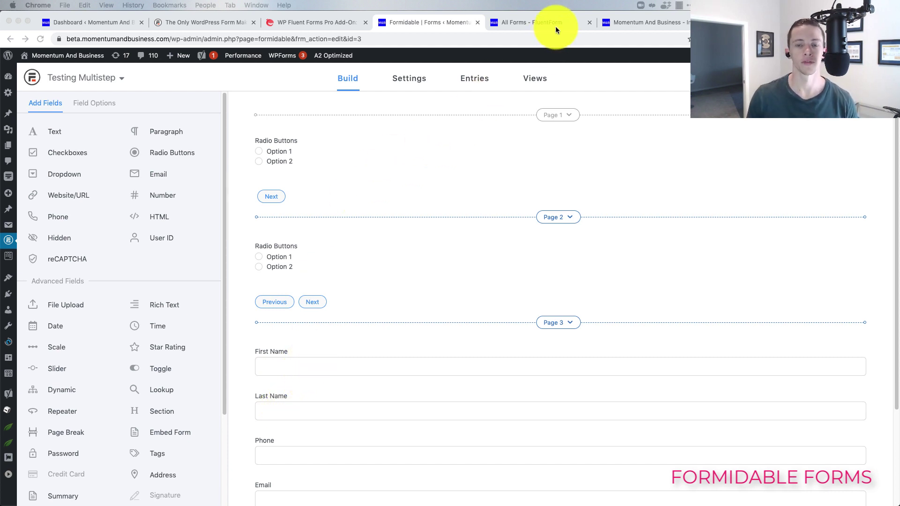
scroll(162, 325, down, 5)
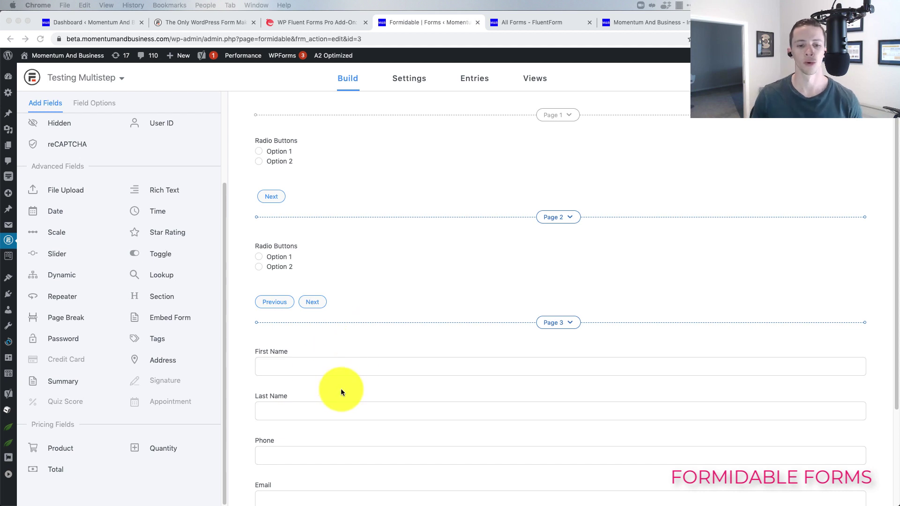
scroll(342, 389, down, 3)
scroll(342, 381, up, 3)
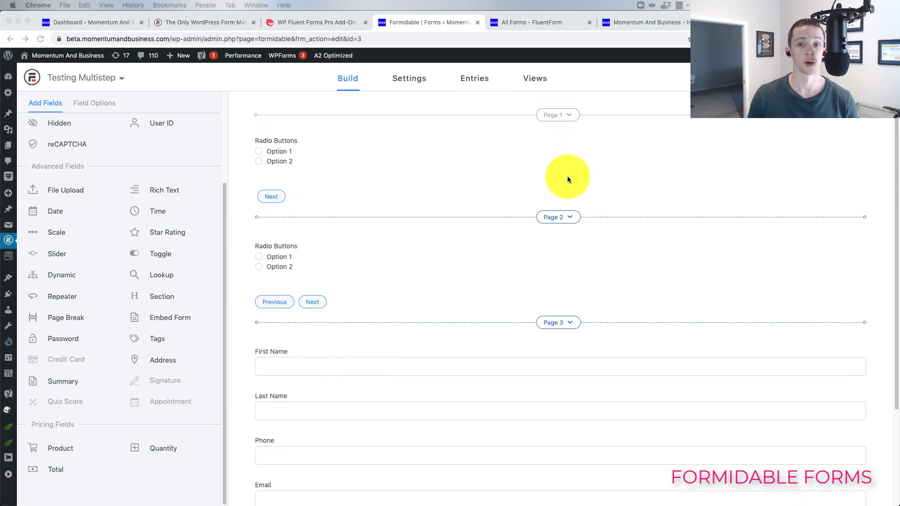
scroll(366, 271, down, 3)
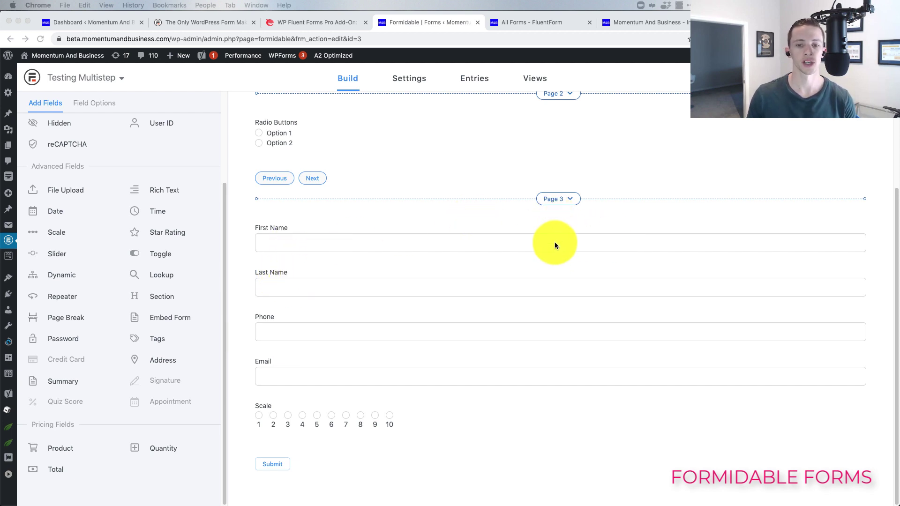
click(532, 24)
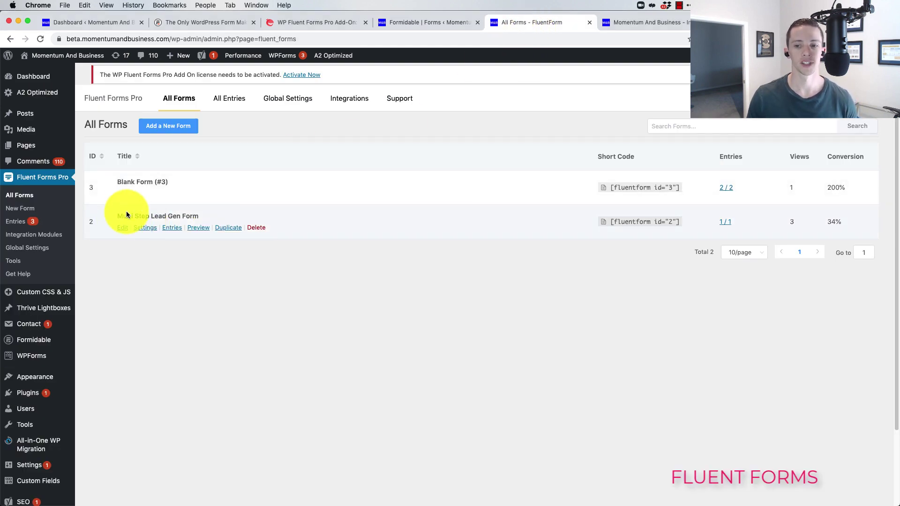
Step: Open the Blank Form (#3) editor in a new tab and scroll through its fields
right_click(125, 196)
click(135, 196)
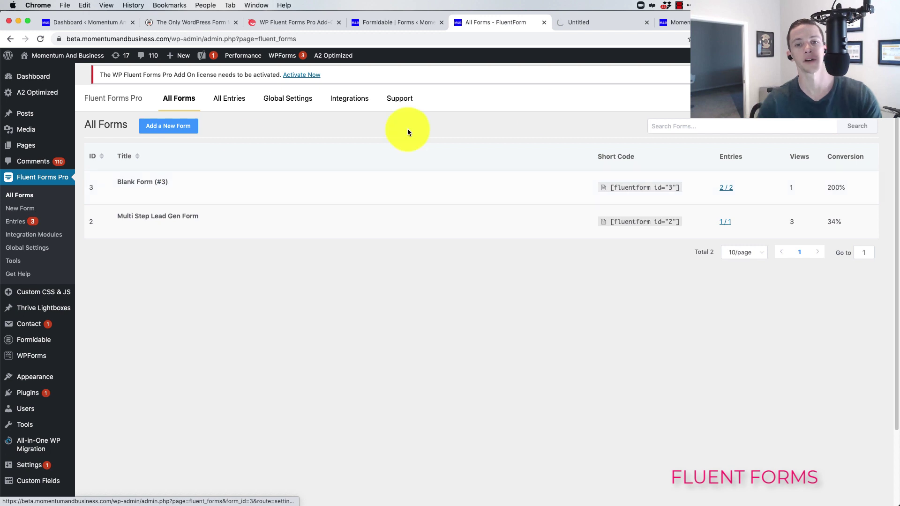
click(573, 24)
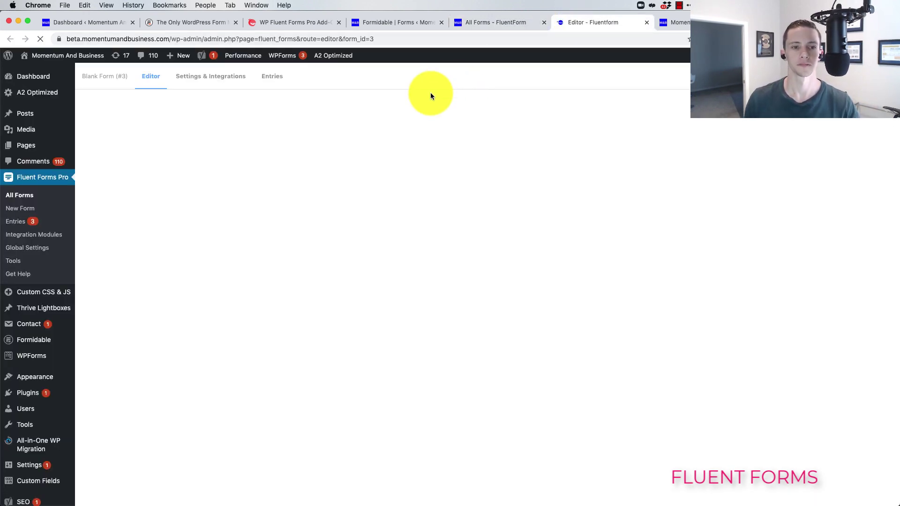
scroll(231, 261, down, 2)
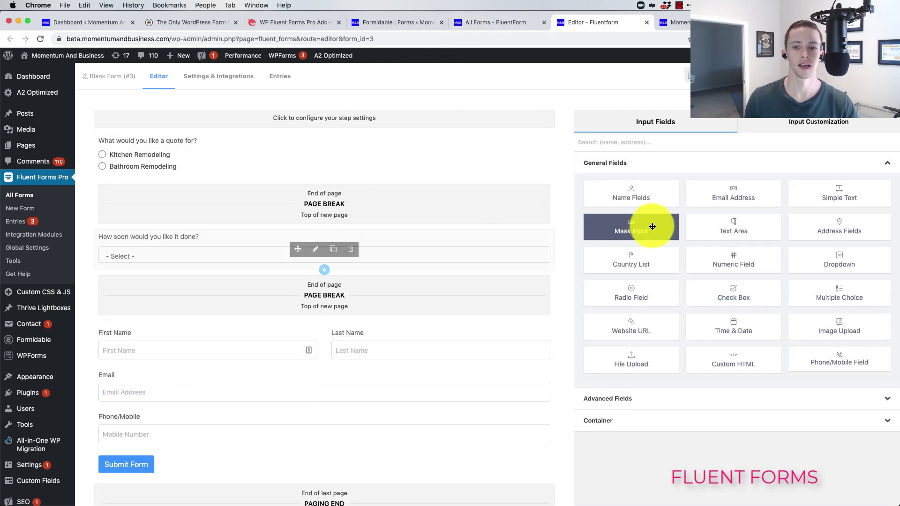
Step: Delete the duplicate First Name/Last Name row, then return to the Formidable Testing Multistep builder
drag(633, 202, 328, 361)
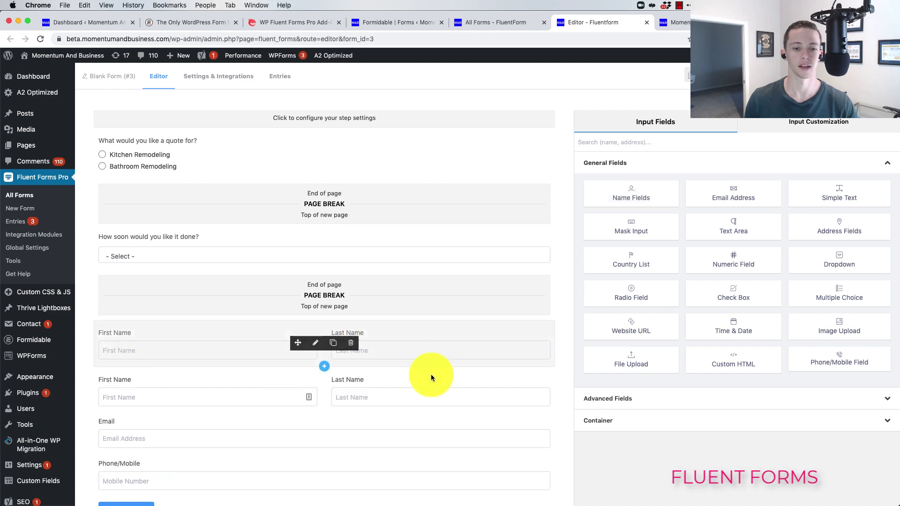
click(352, 343)
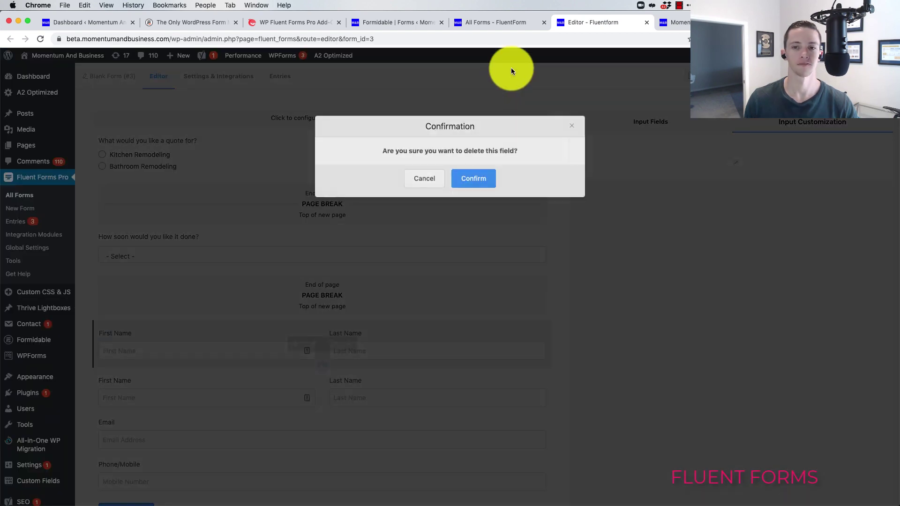
click(467, 174)
click(494, 23)
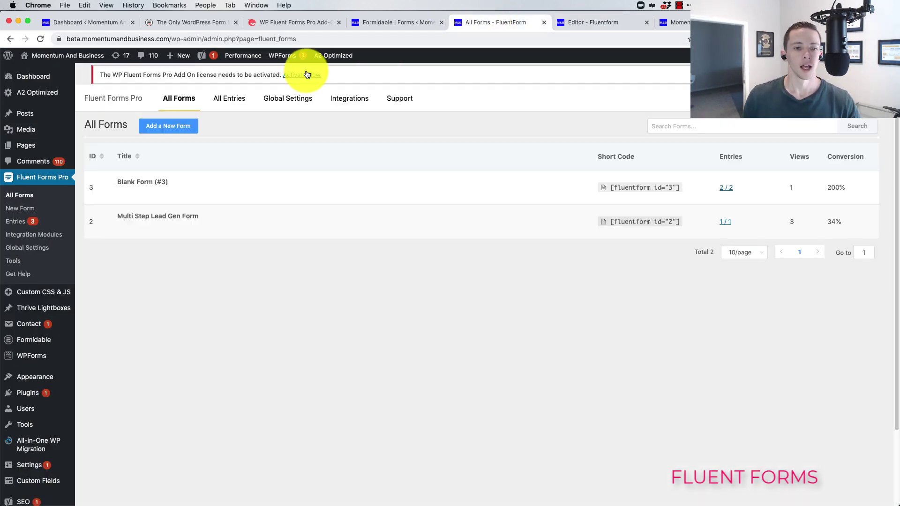
click(379, 23)
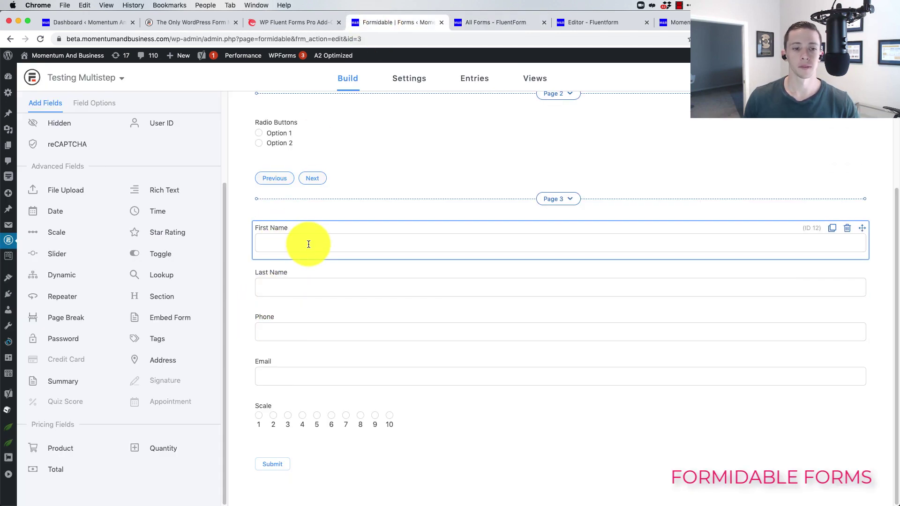
Step: Give the page-3 First Name and Last Name fields the 1/2 (frm_half) layout class
click(357, 231)
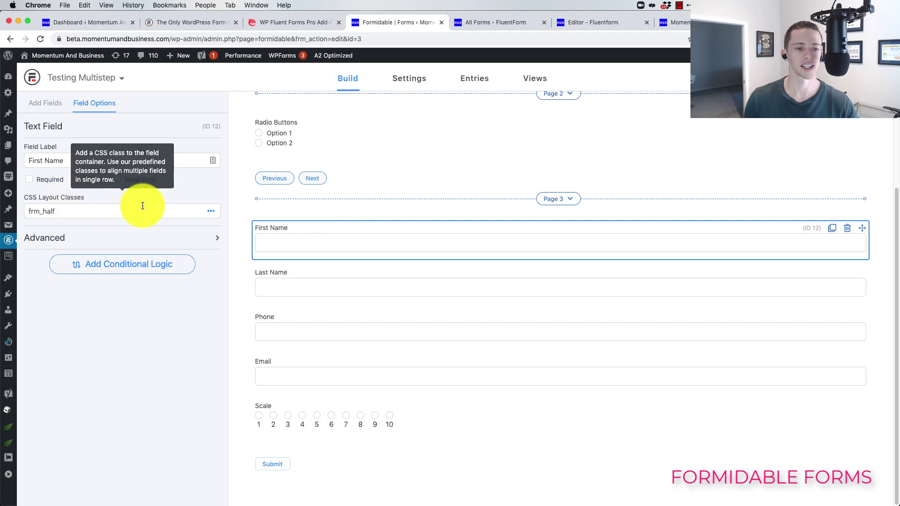
click(211, 211)
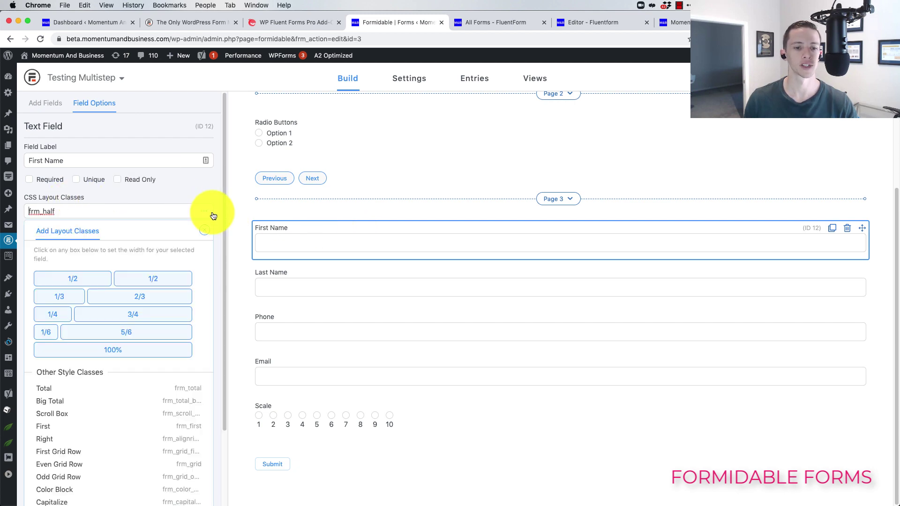
click(63, 276)
click(300, 279)
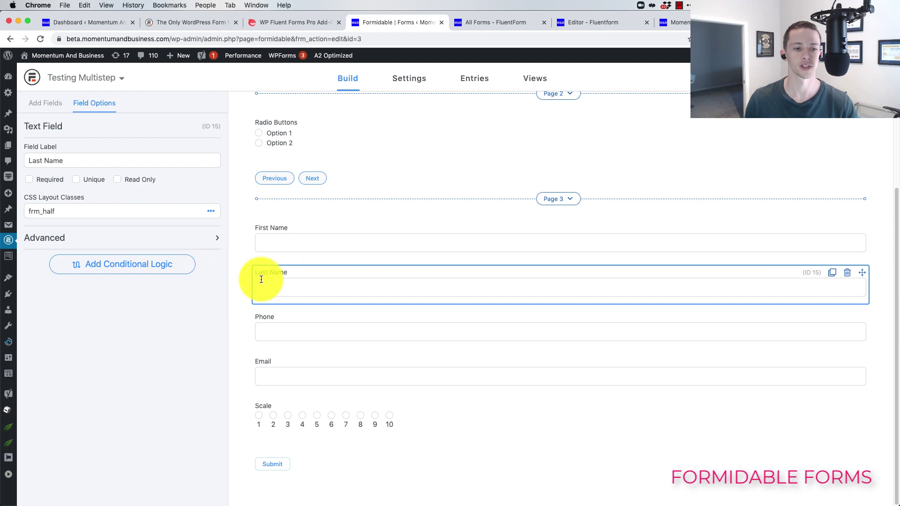
click(211, 212)
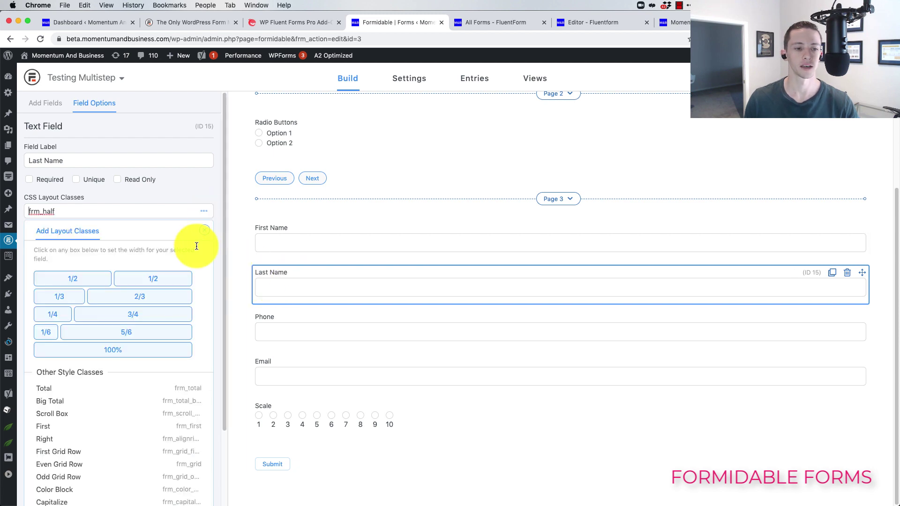
click(178, 272)
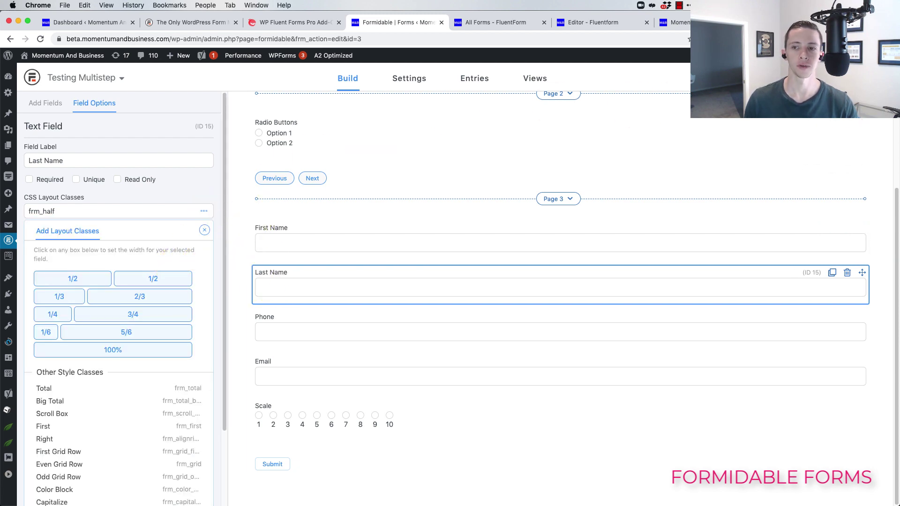
Step: Preview Testing Multistep through to page 3, confirming the side-by-side names, then return to the builder
click(797, 99)
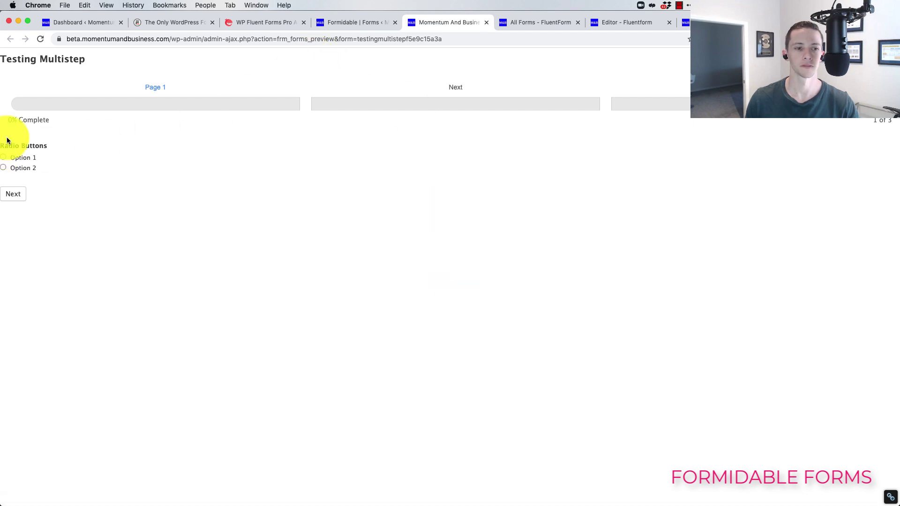
click(18, 195)
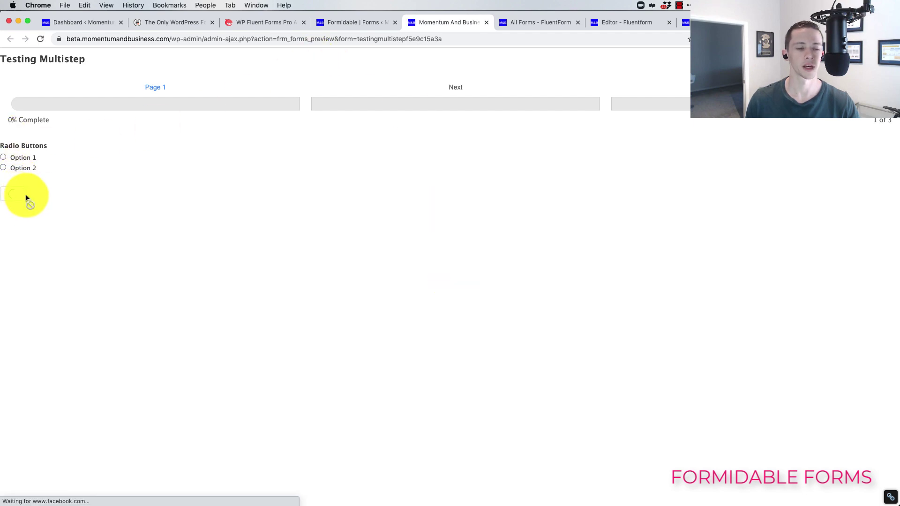
click(68, 195)
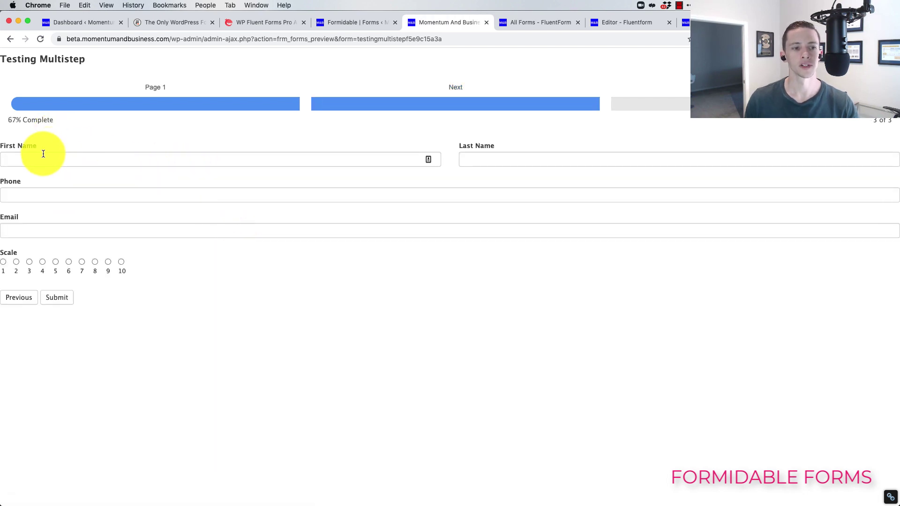
click(368, 22)
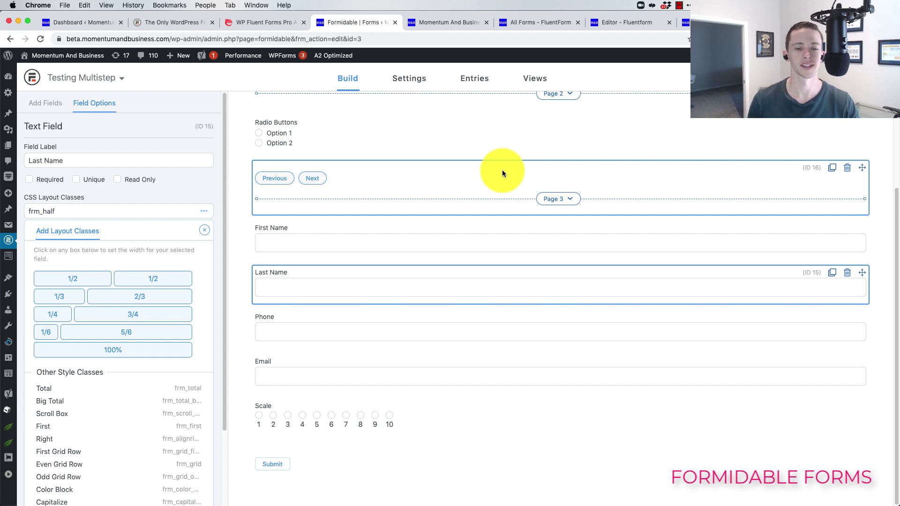
Step: Open the Formidable Styles page in a new tab from the admin sidebar menu
scroll(491, 218, up, 3)
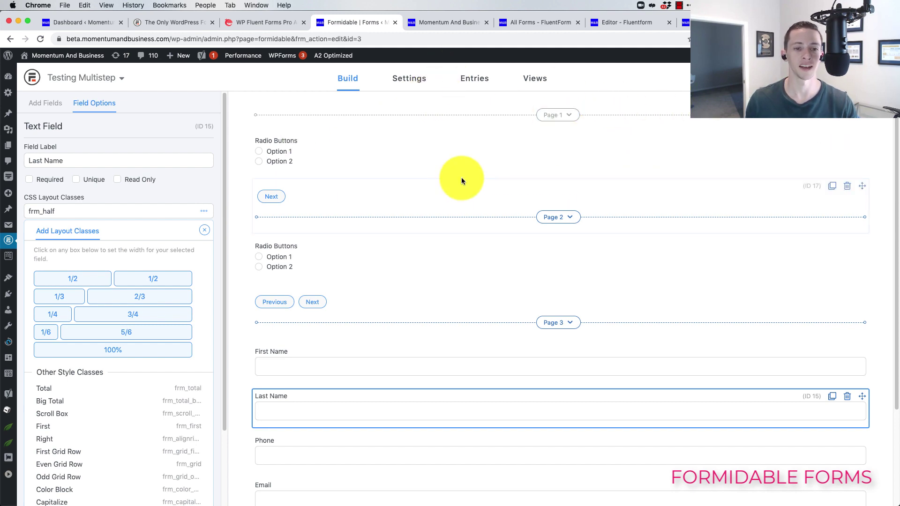
mouse_move(8, 240)
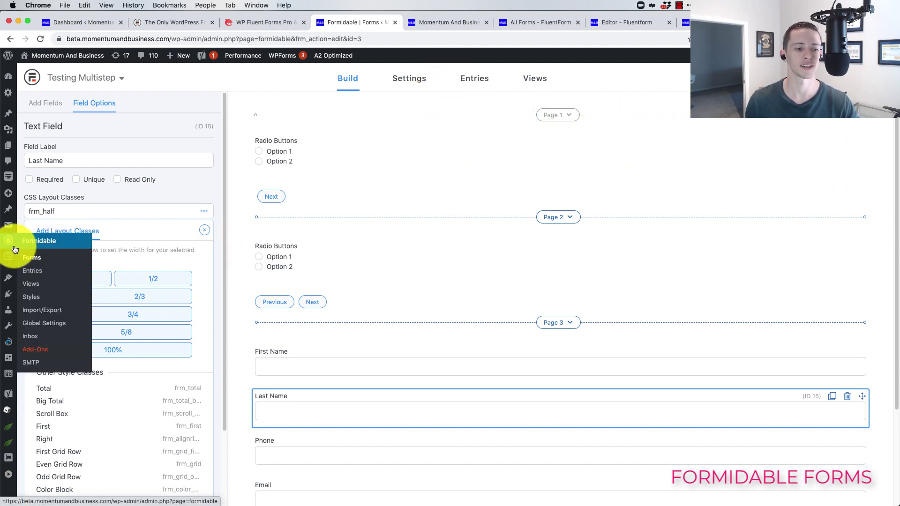
right_click(35, 300)
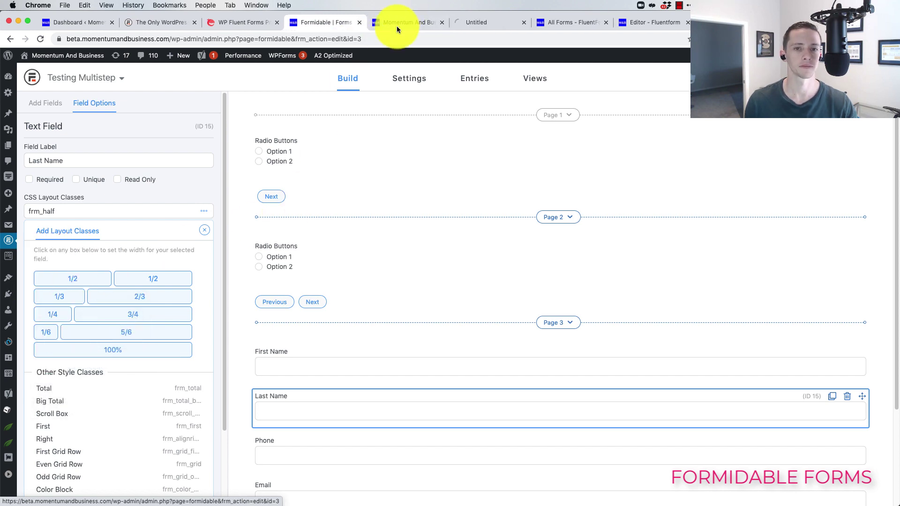
click(425, 25)
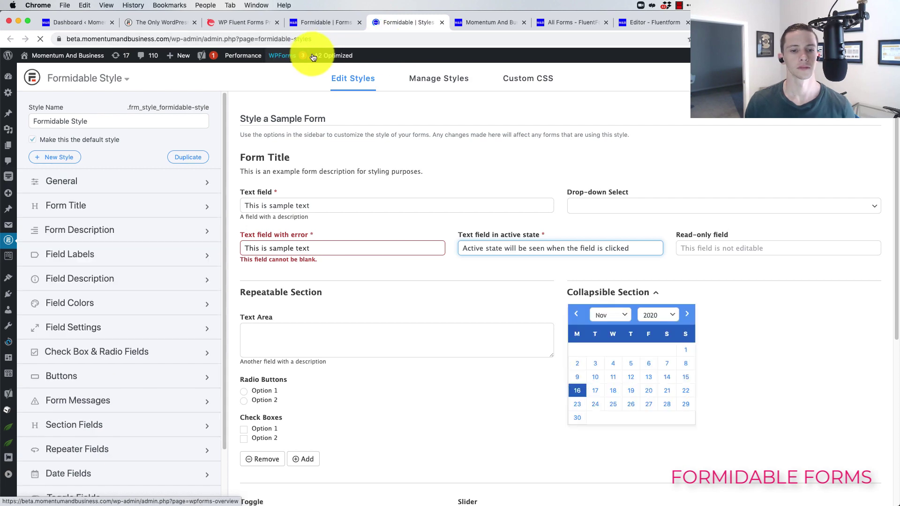
scroll(372, 322, down, 5)
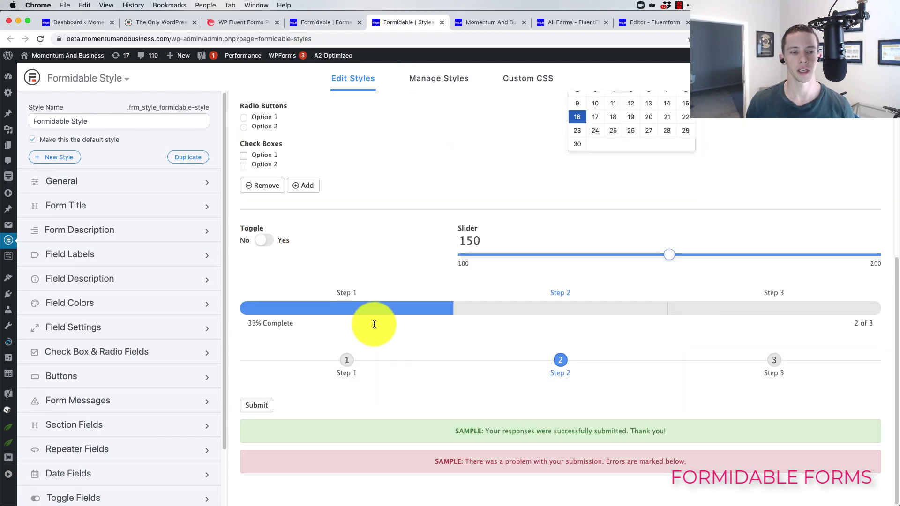
scroll(364, 402, up, 5)
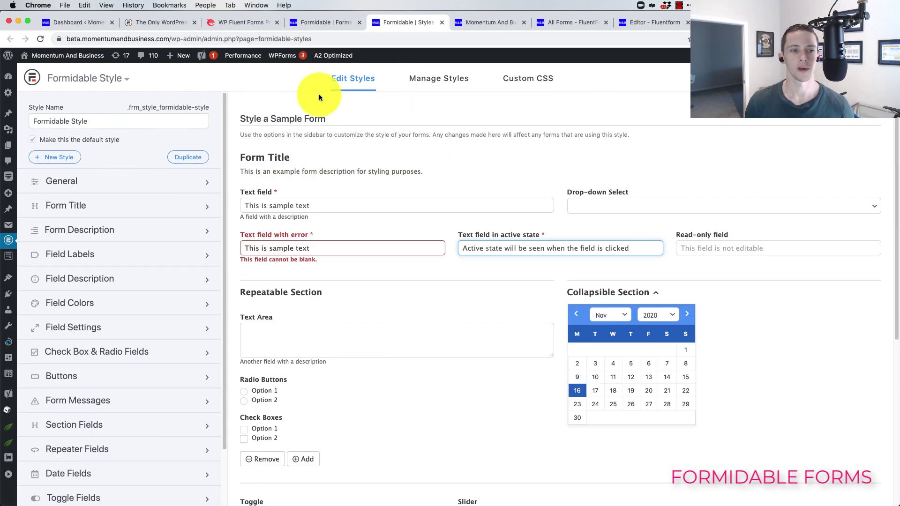
click(311, 22)
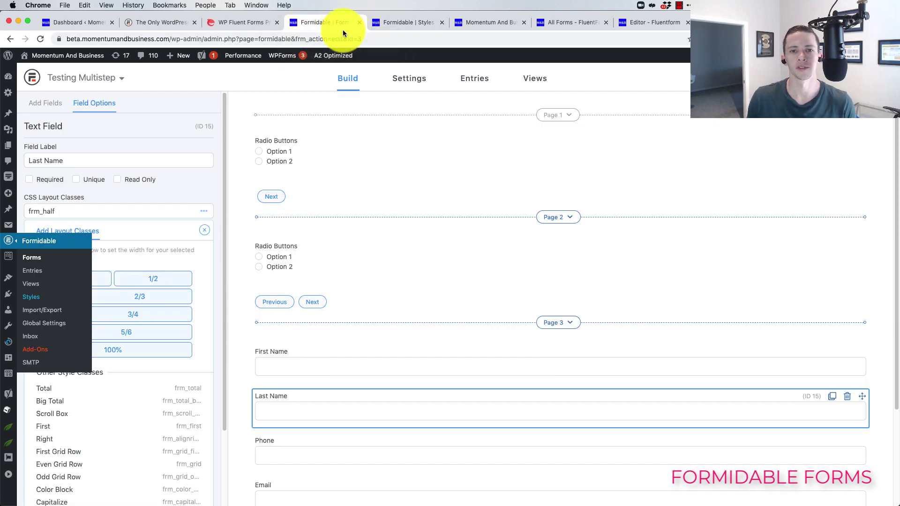
Step: Go to the Fluent quote form editor and preview Blank Form (#3) at step 1 of 3
click(492, 24)
click(549, 23)
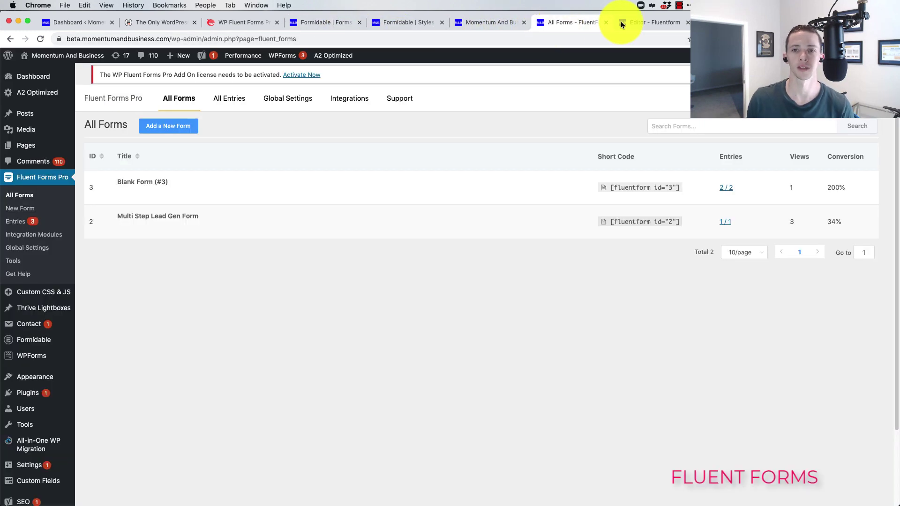
click(640, 22)
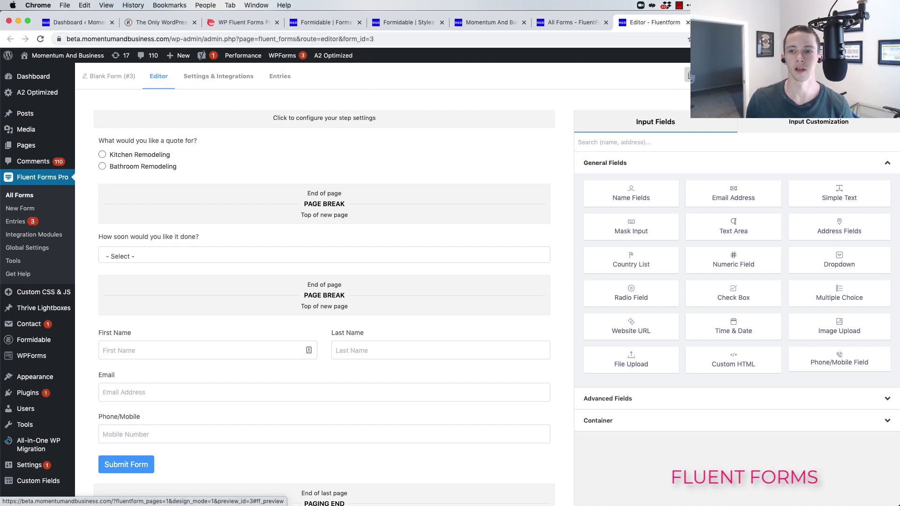
click(690, 76)
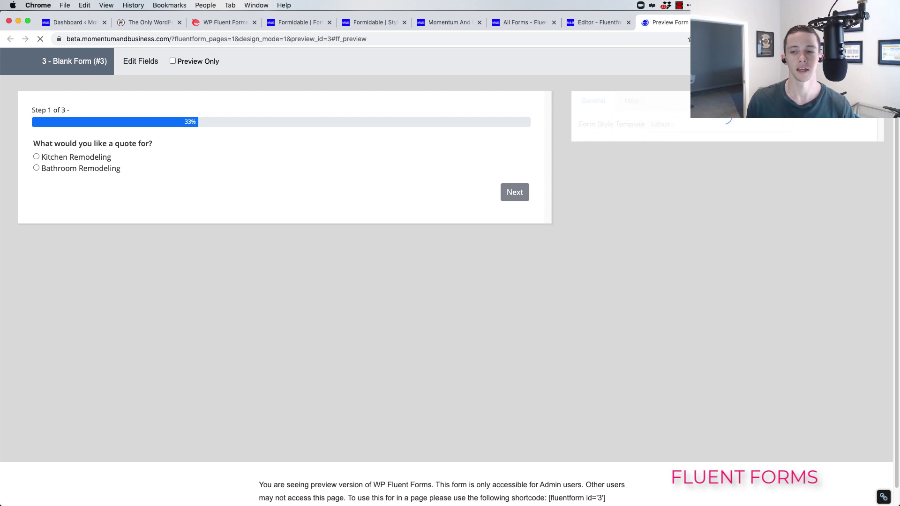
Step: Apply the Custom (Advanced Customization) style template, check its Misc and General sections, then return to the editor
click(666, 130)
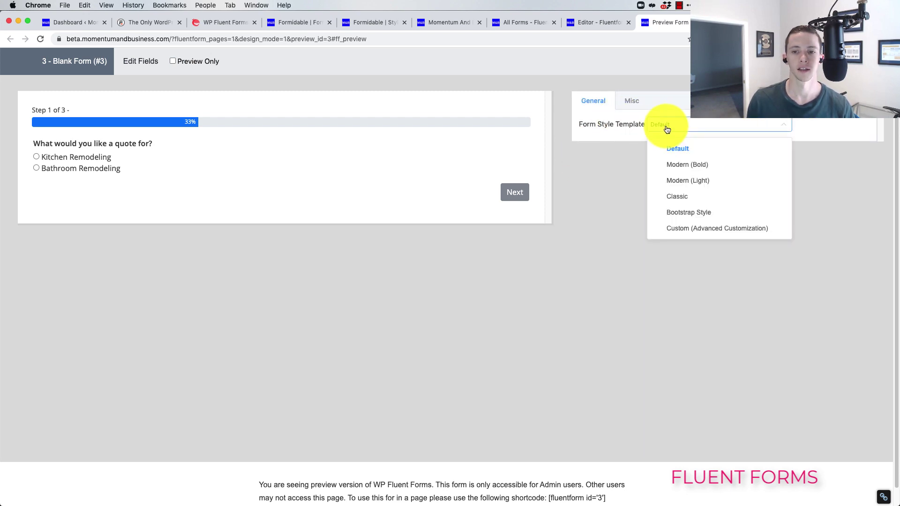
click(689, 230)
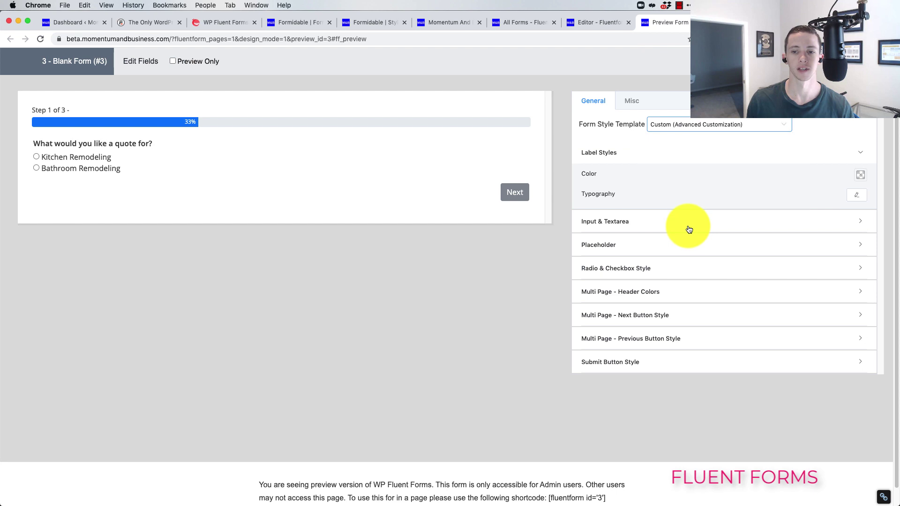
click(633, 104)
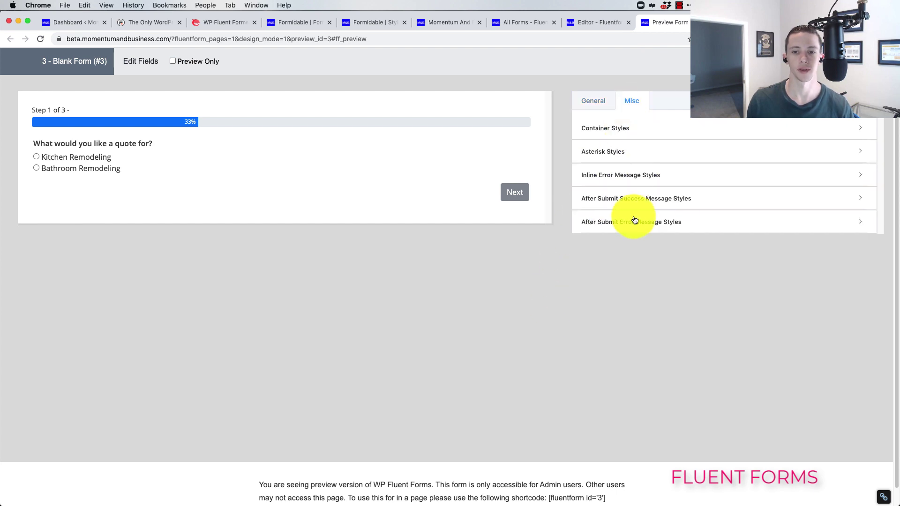
click(586, 101)
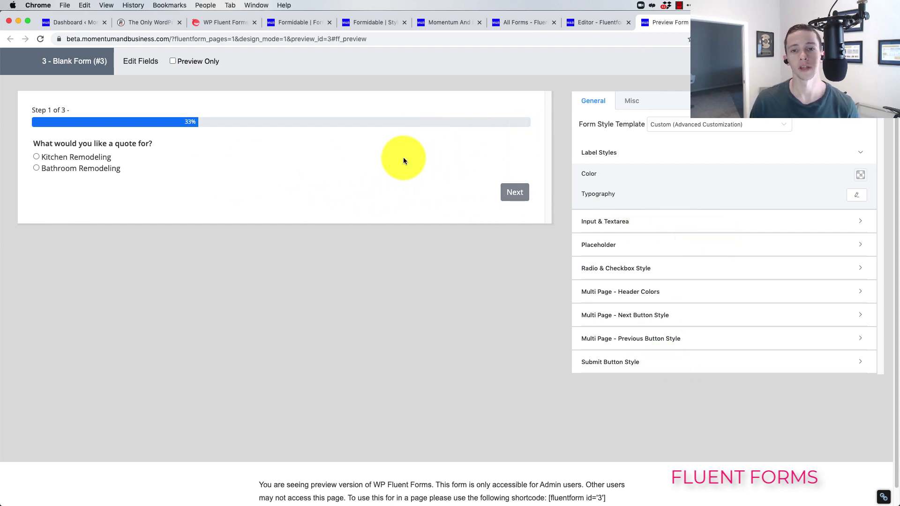
click(578, 24)
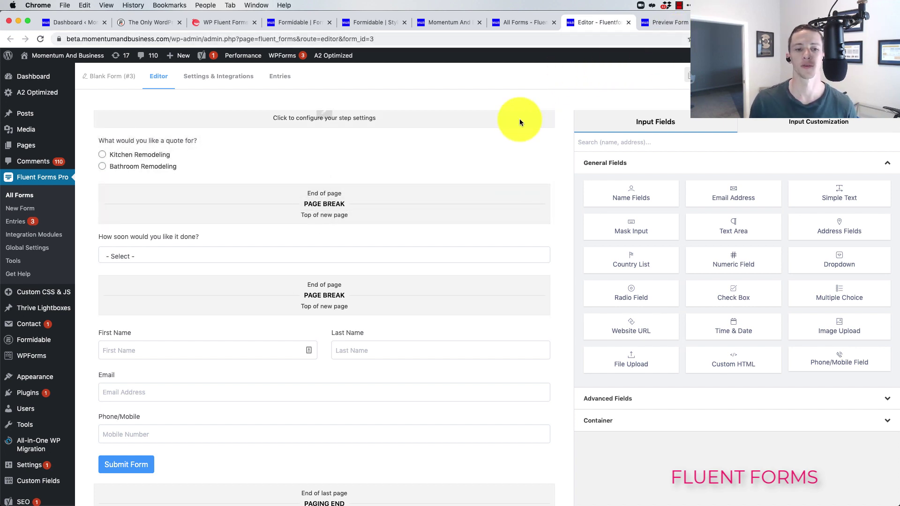
Step: Advance the Fluent quote preview to step 2, then show the Formidable preview's page 3
click(663, 23)
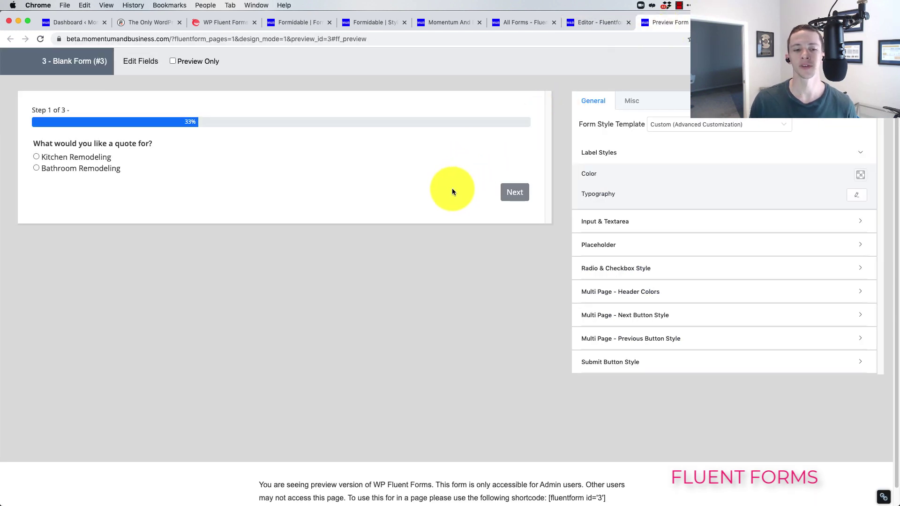
click(510, 191)
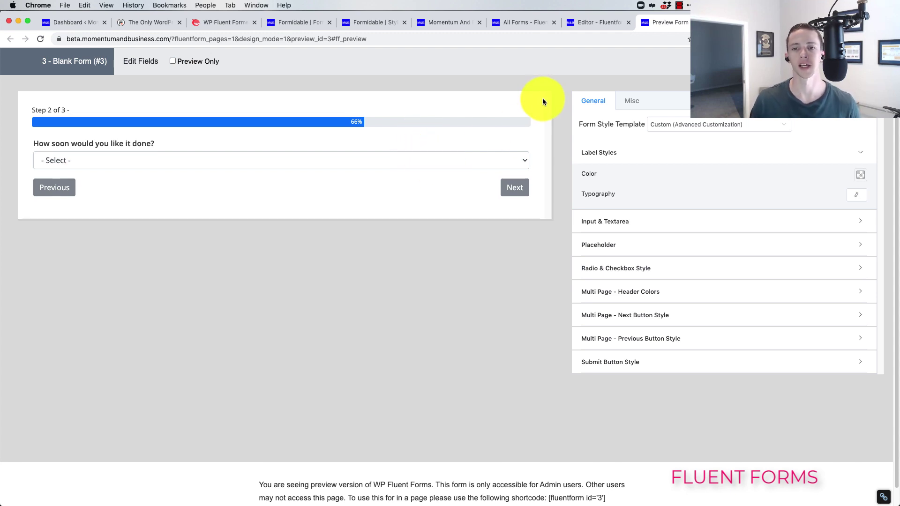
click(518, 22)
click(430, 25)
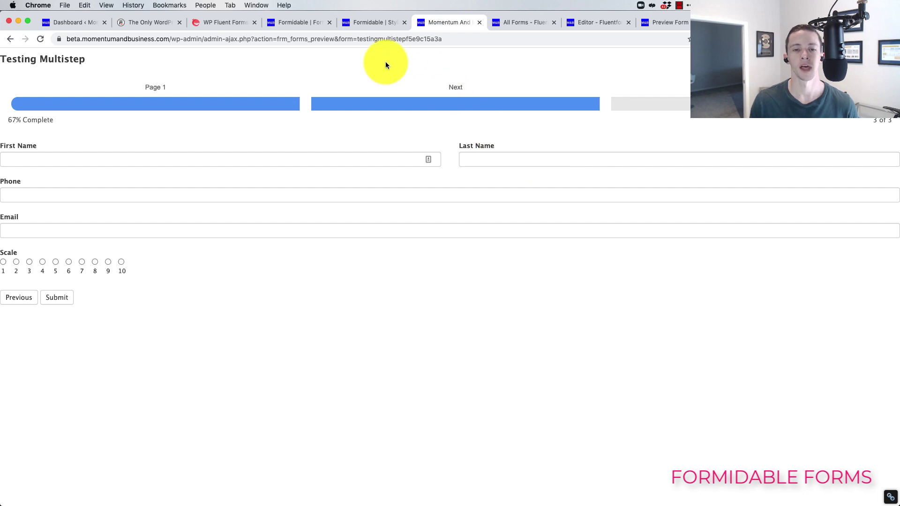
Step: Move from Formidable's Styles page, via the Fluent editor and landing page, to the Fluent quote preview at step 1
click(373, 22)
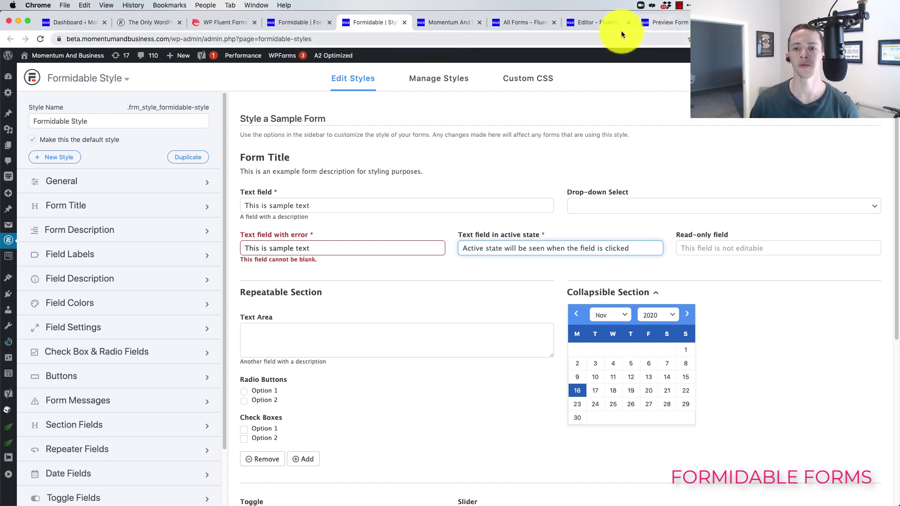
click(656, 24)
click(588, 22)
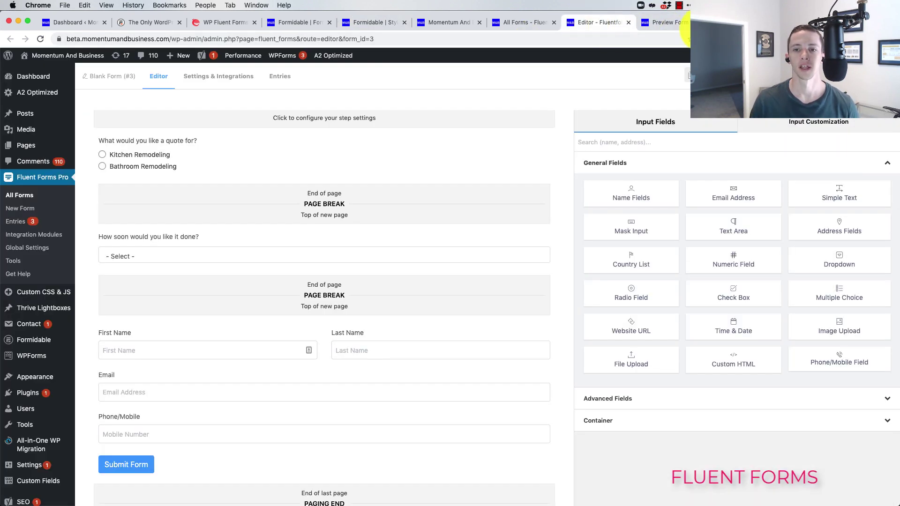
key(ctrl+Tab)
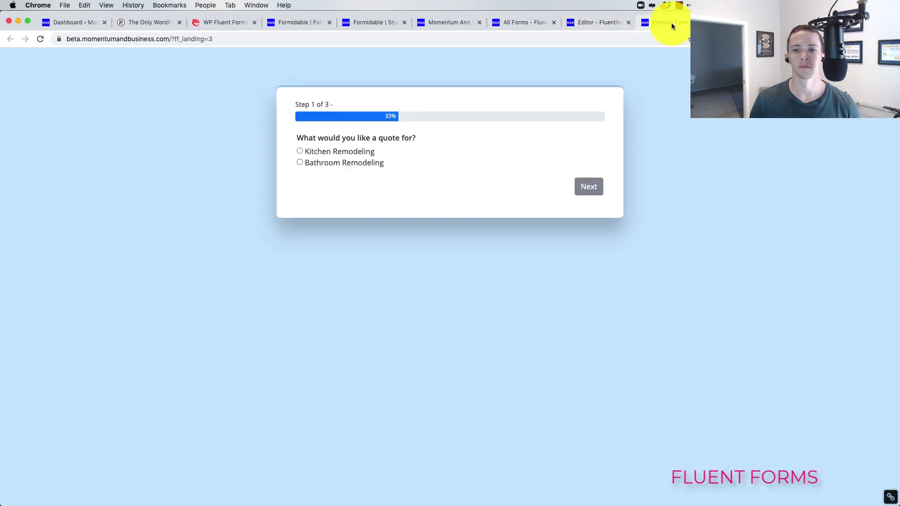
click(671, 23)
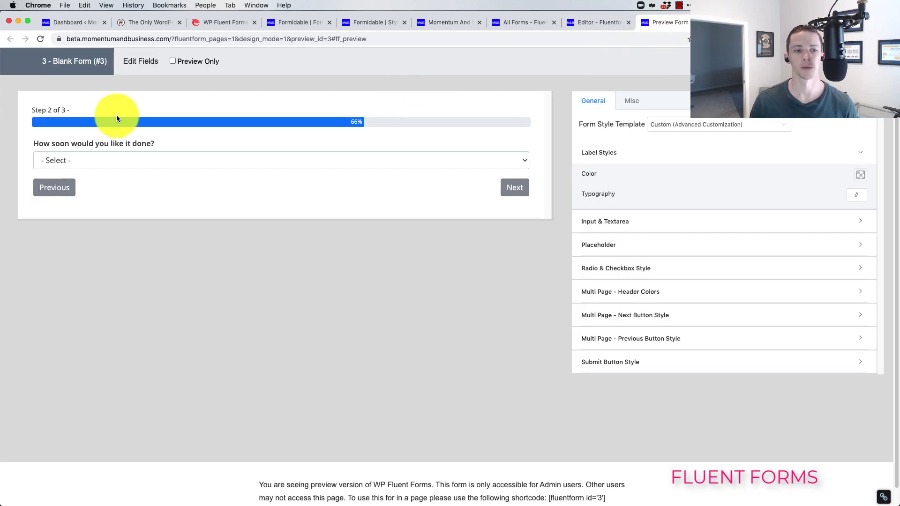
Step: Answer 'With 1 month' on the Fluent quote form to reach step 3, then show Formidable's Testing Multistep preview
click(57, 189)
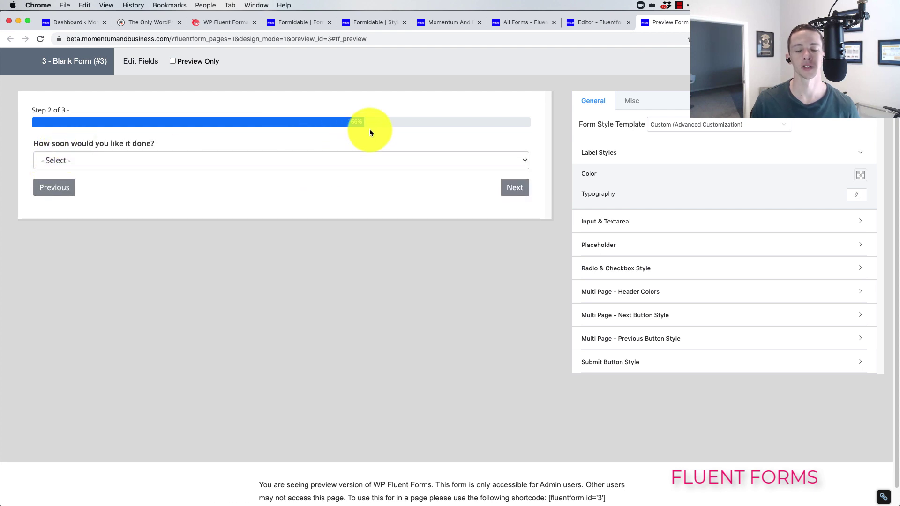
click(252, 162)
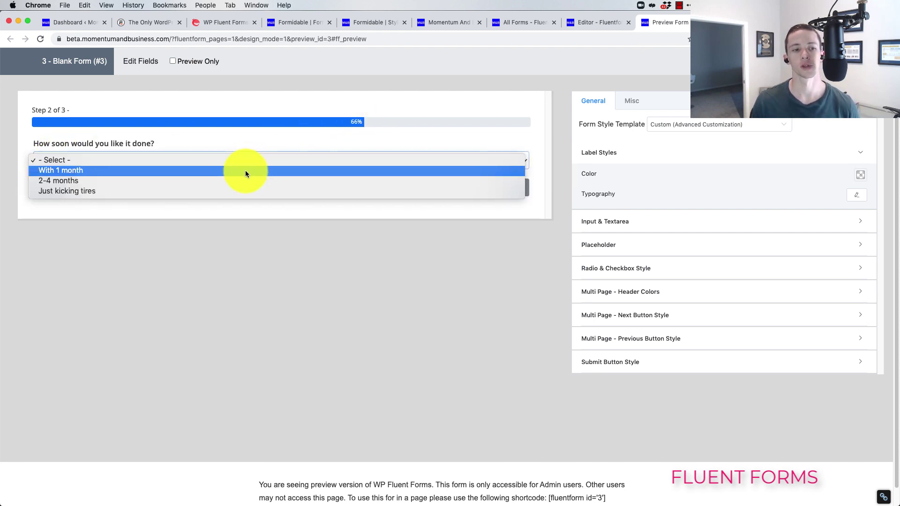
click(240, 177)
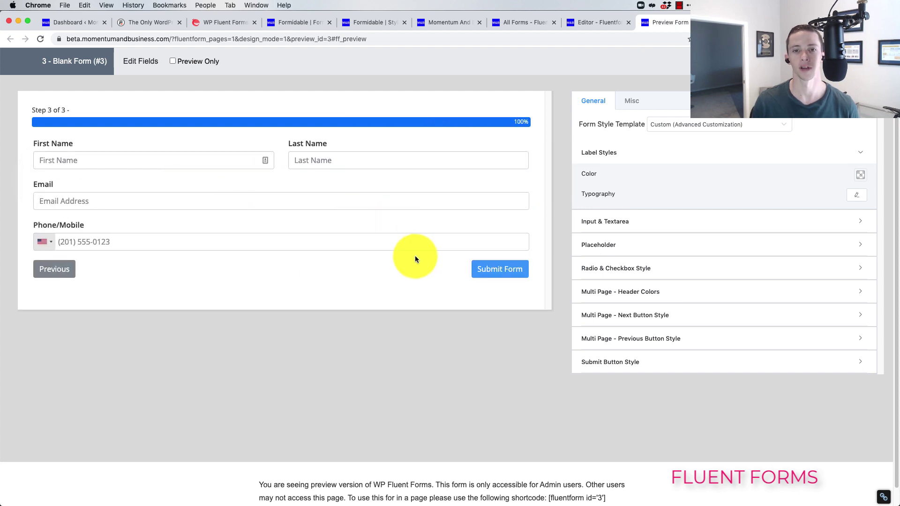
click(382, 26)
click(428, 22)
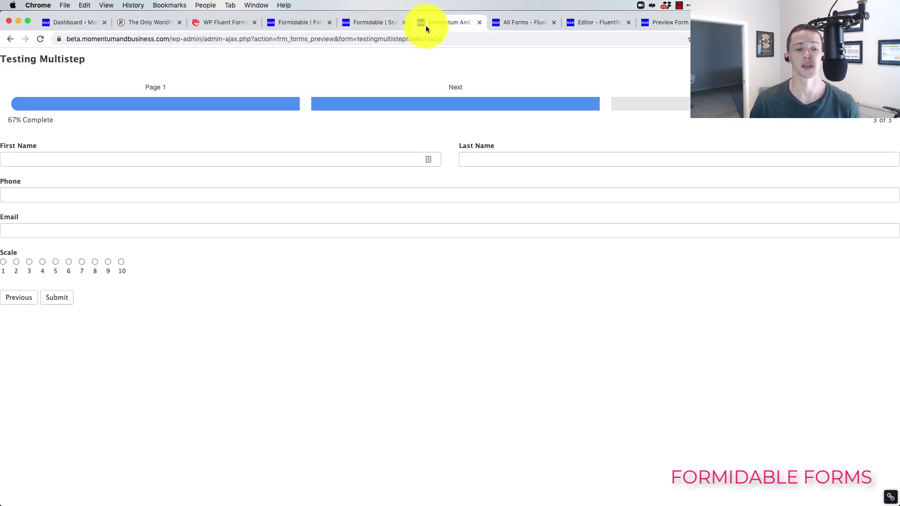
Step: Reload the Testing Multistep preview to page 1, choose Option 1, and return to the Fluent preview
click(283, 40)
key(Return)
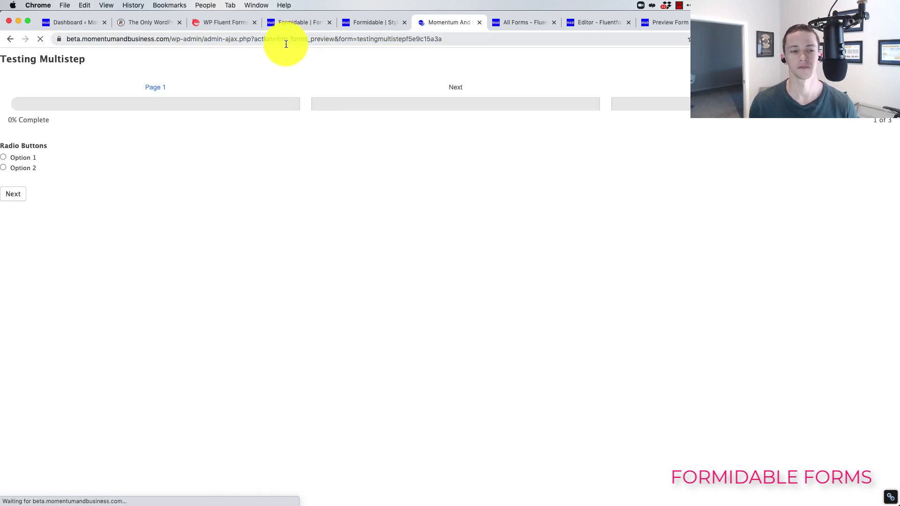
click(18, 160)
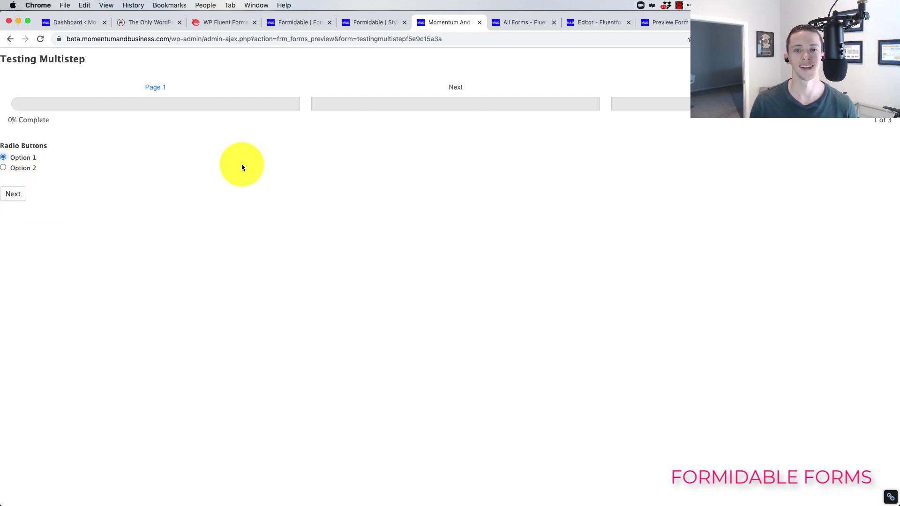
click(675, 21)
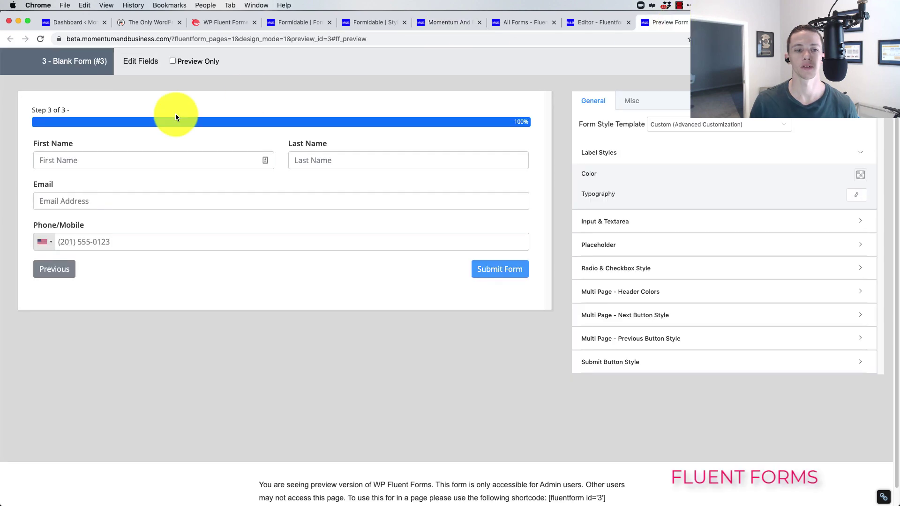
Step: Change the Fluent timing answer to '2-4 months' and advance to the final step
click(37, 274)
click(91, 163)
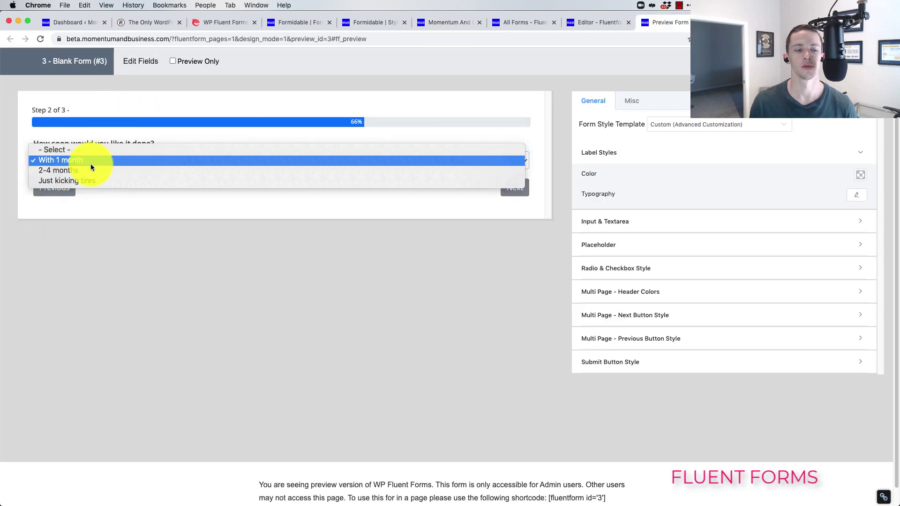
click(91, 164)
click(94, 163)
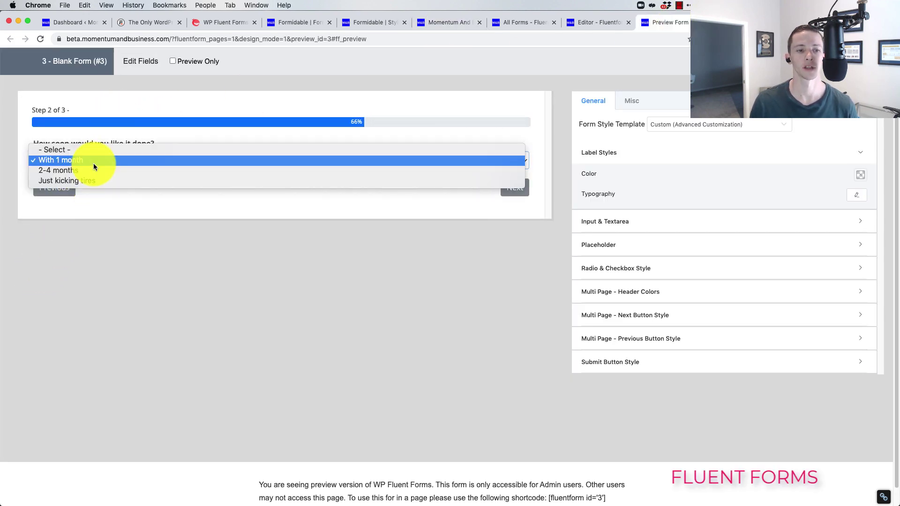
click(89, 169)
click(515, 188)
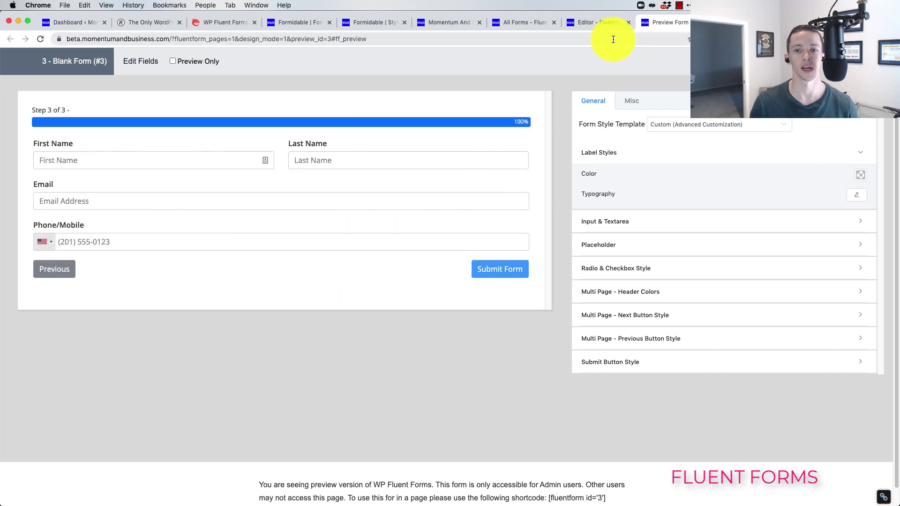
Step: Pass through the Fluent editor and All Forms pages back to the Formidable multistep preview
click(595, 22)
click(525, 24)
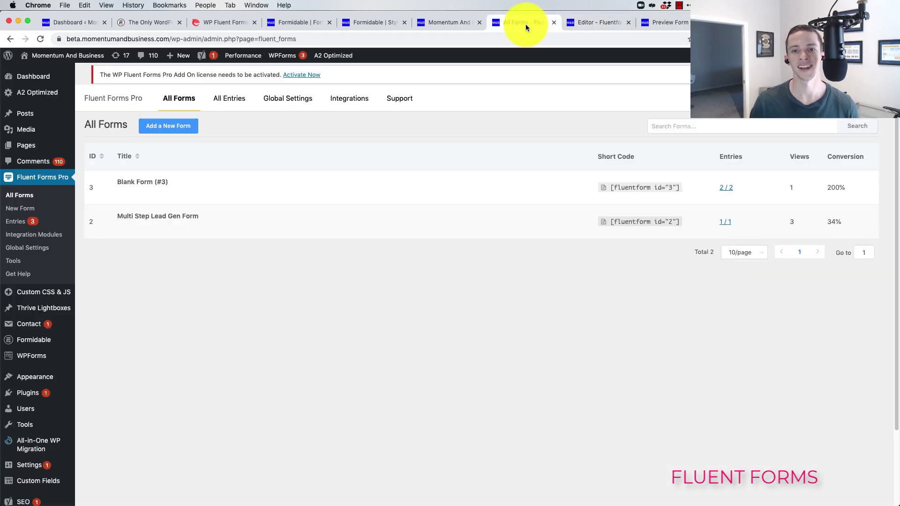
click(441, 27)
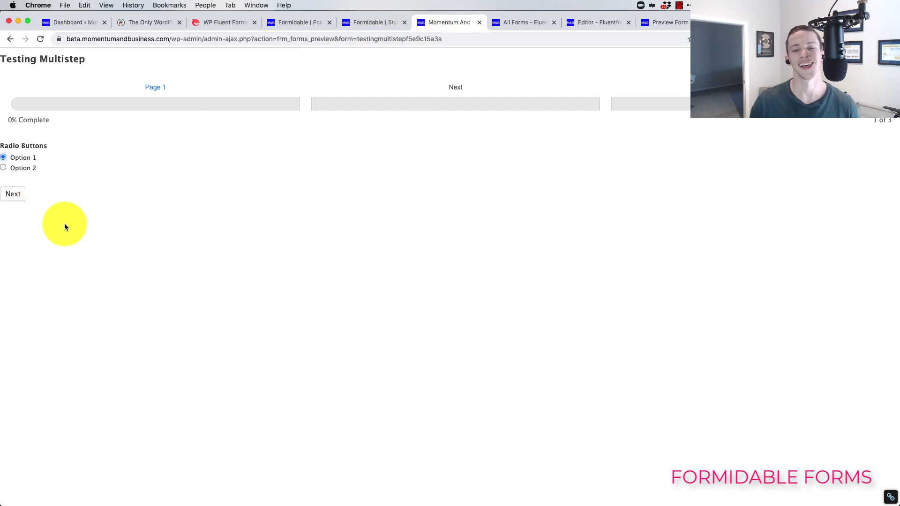
Step: Click Next twice in Testing Multistep to reach page 3 with the name, phone, email and scale fields
click(16, 198)
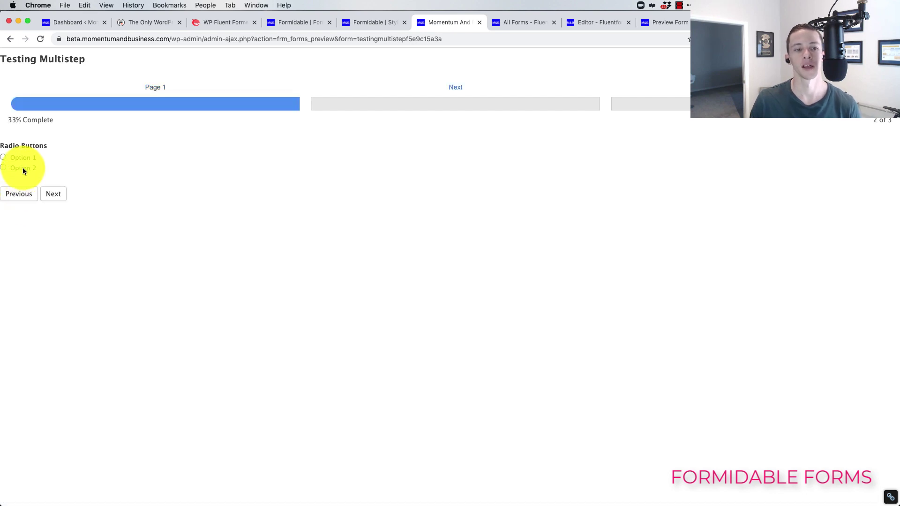
click(63, 202)
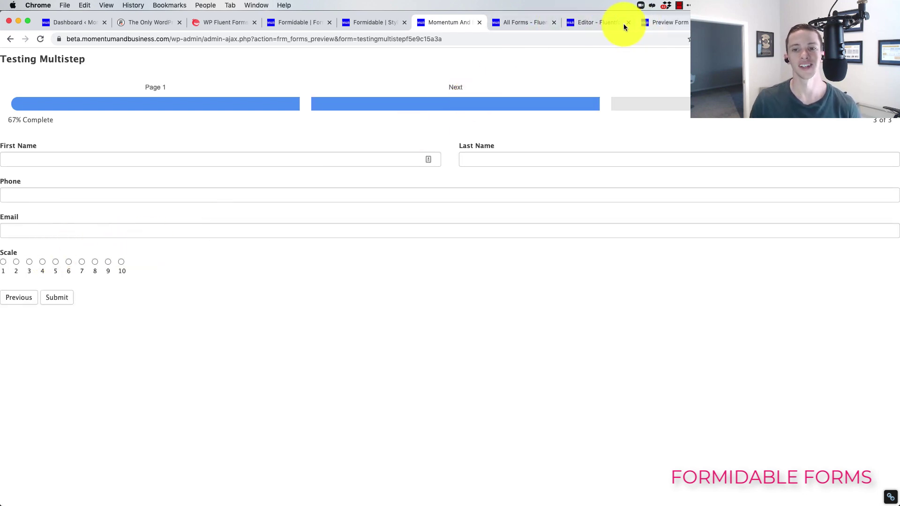
Step: In the Fluent quote preview, restart at step 1, pick Bathroom Remodeling and answer 'Just kicking tires'
click(653, 21)
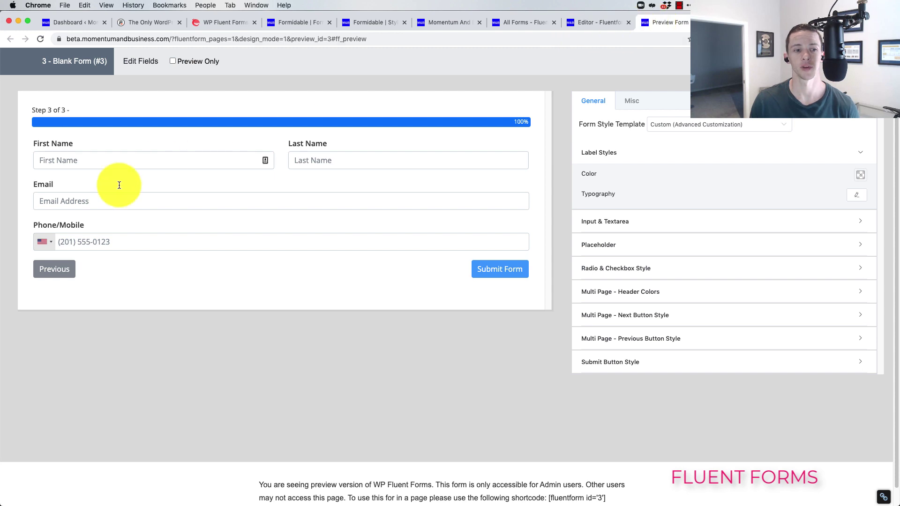
click(46, 267)
click(57, 187)
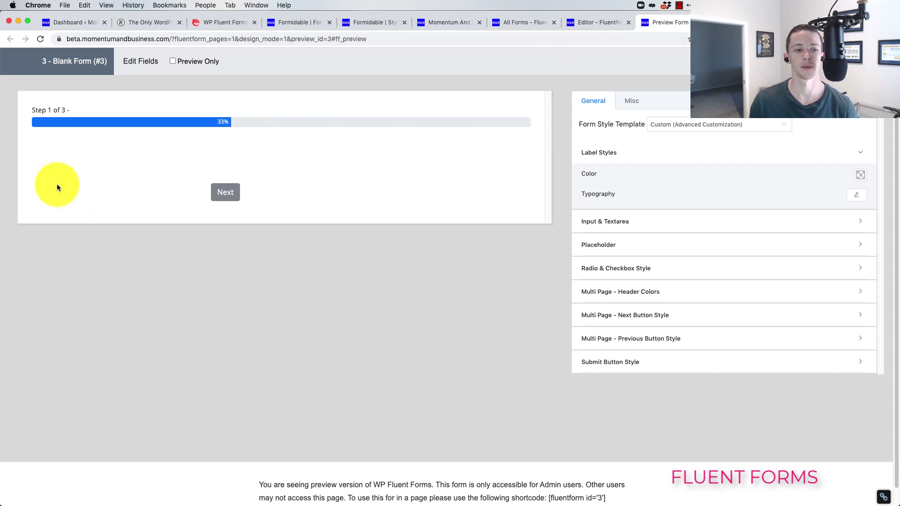
click(87, 170)
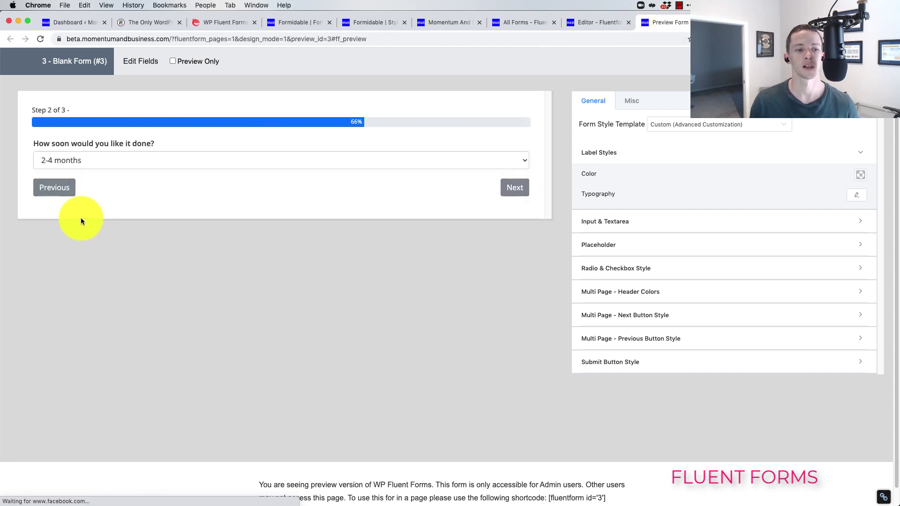
click(66, 159)
click(71, 172)
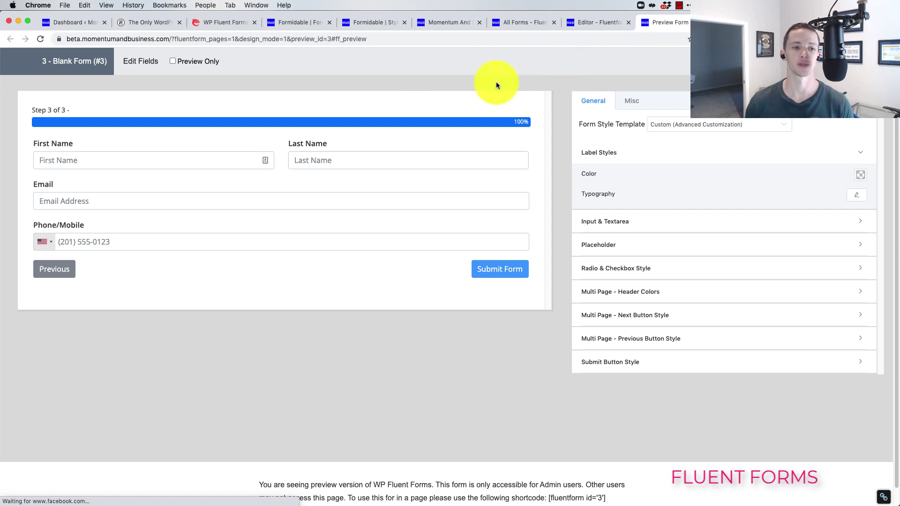
Step: Go back and answer 'With 1 month' instead to reach the final contact-details step
click(54, 270)
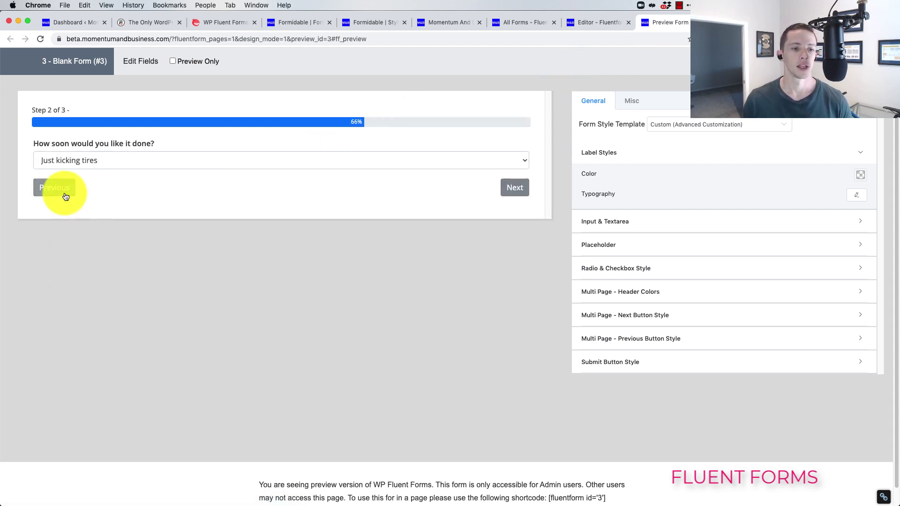
click(64, 194)
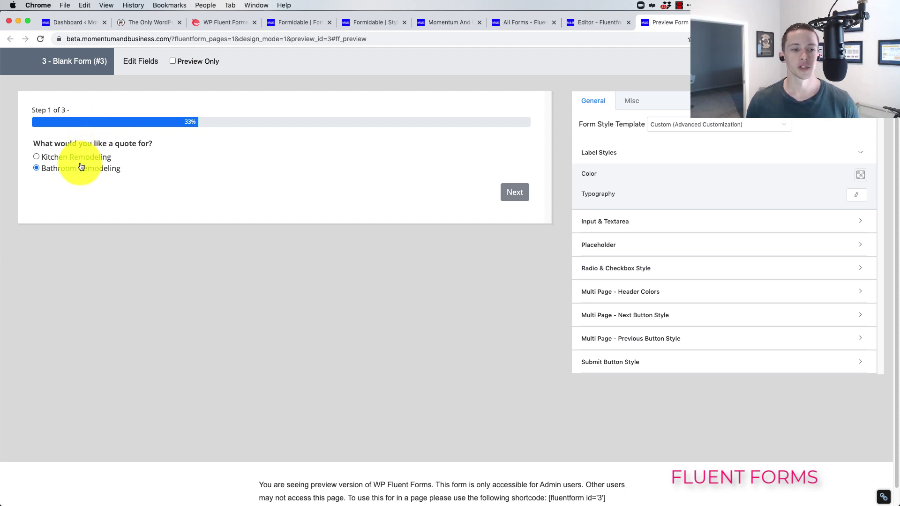
click(506, 190)
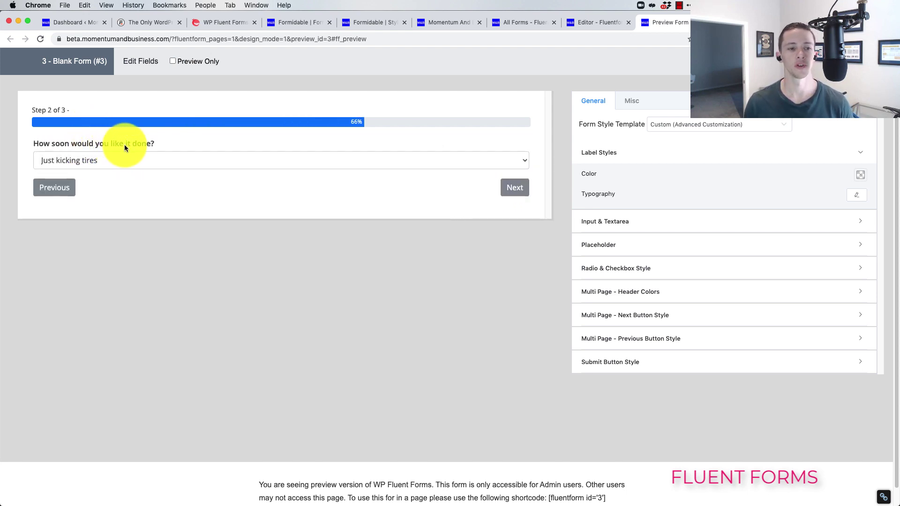
click(131, 160)
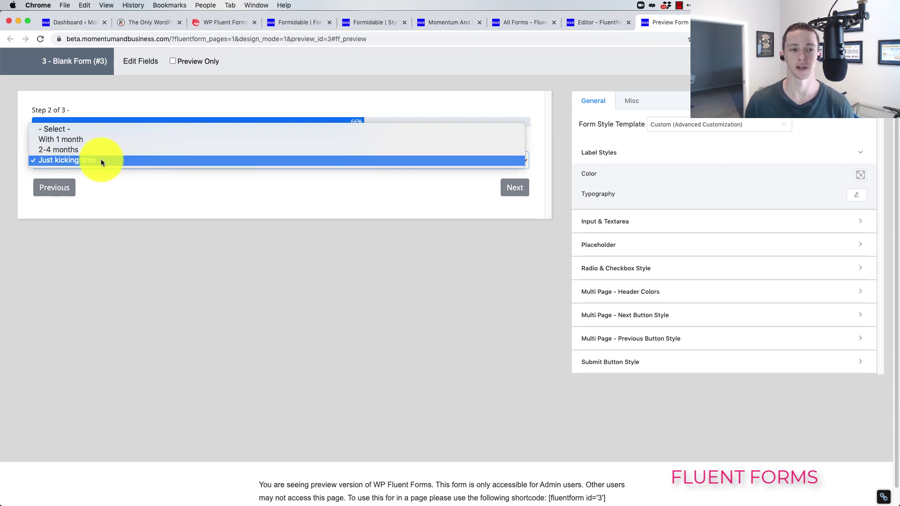
click(79, 141)
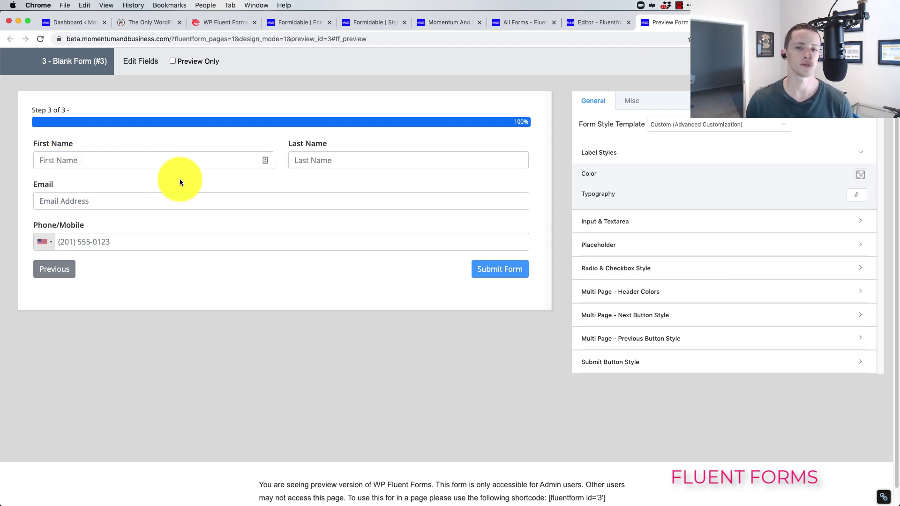
Step: Add an other confirmation in the form's settings that redirects to the custom URL /thankyou-positive
click(598, 24)
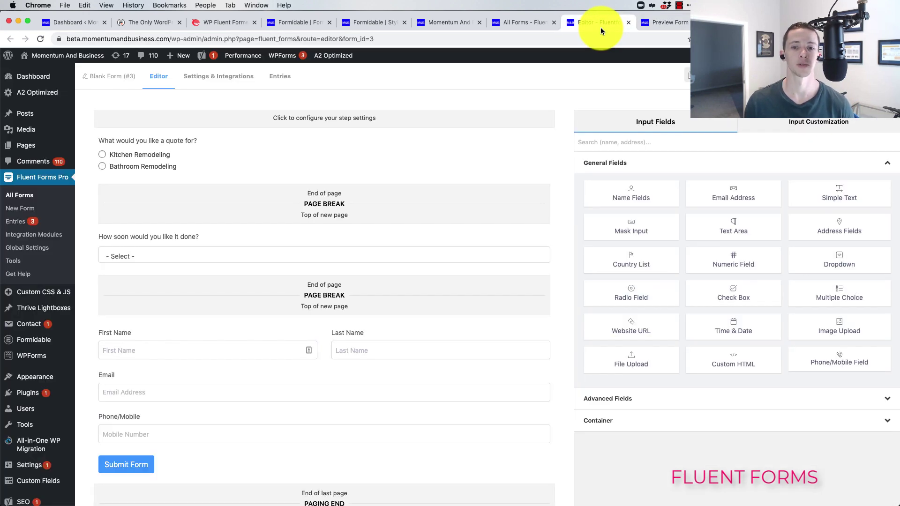
click(201, 79)
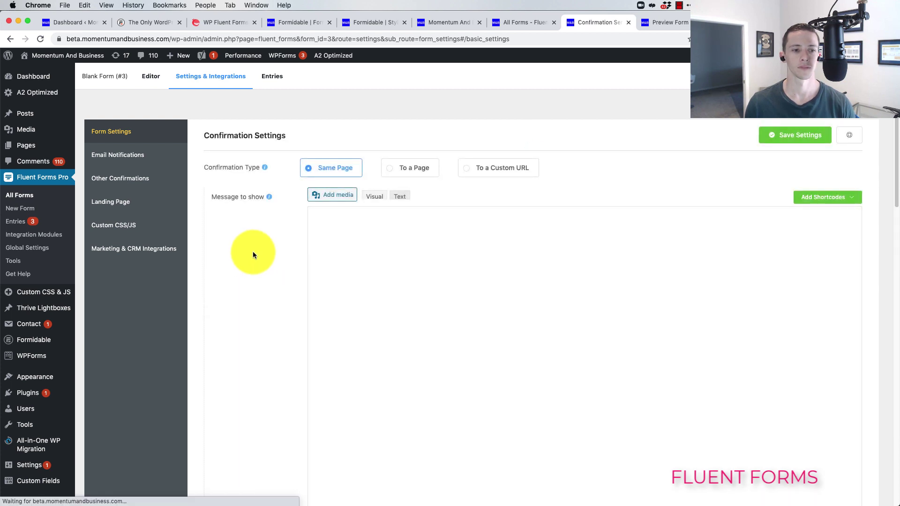
click(115, 178)
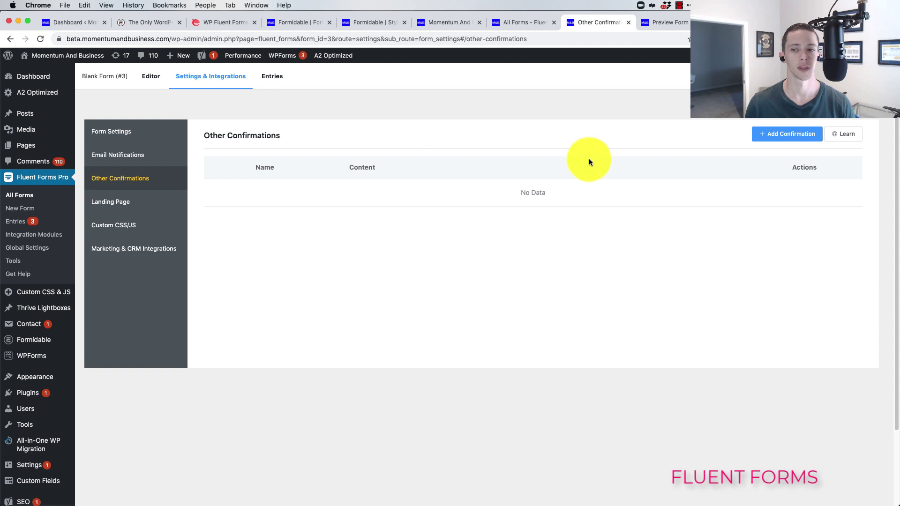
click(760, 134)
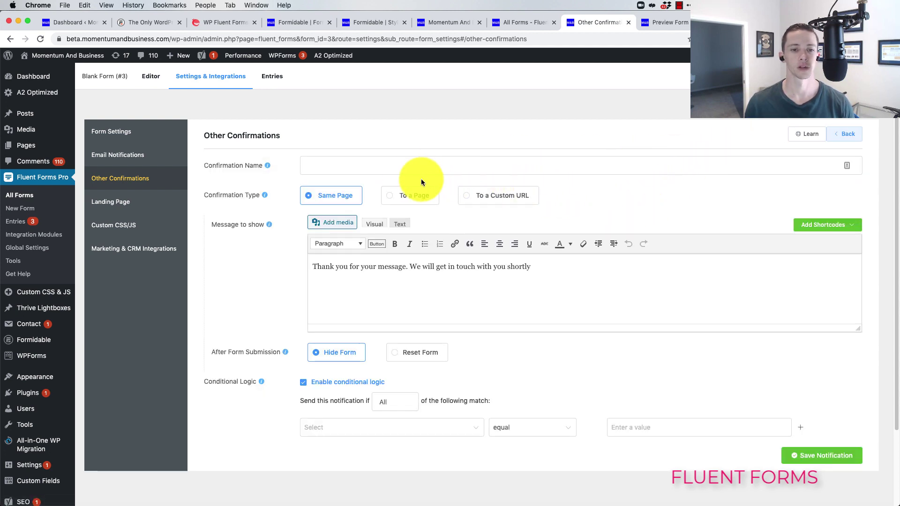
click(479, 195)
click(413, 224)
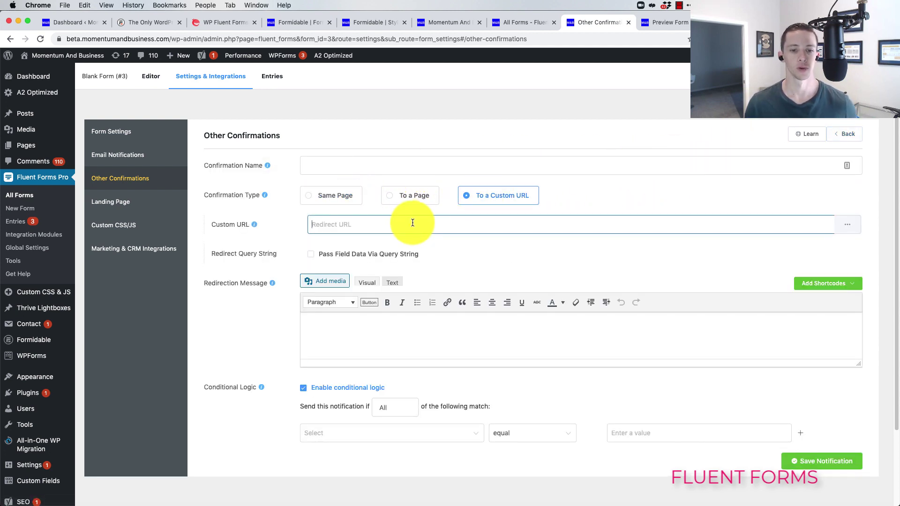
text(/t)
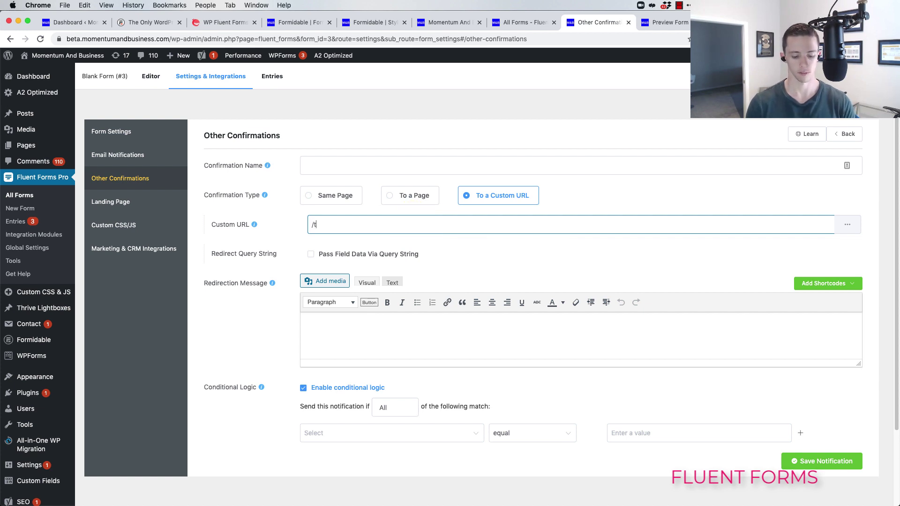
text(hankyou-p)
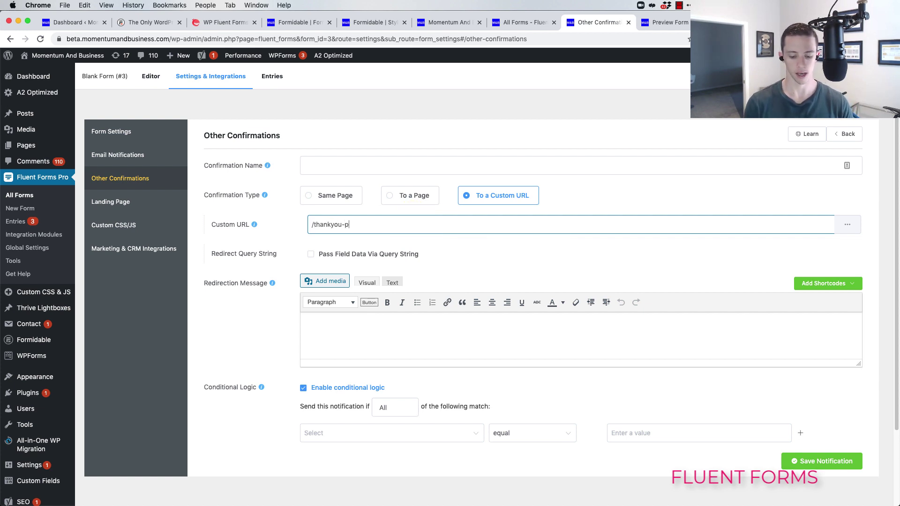
text(ositive)
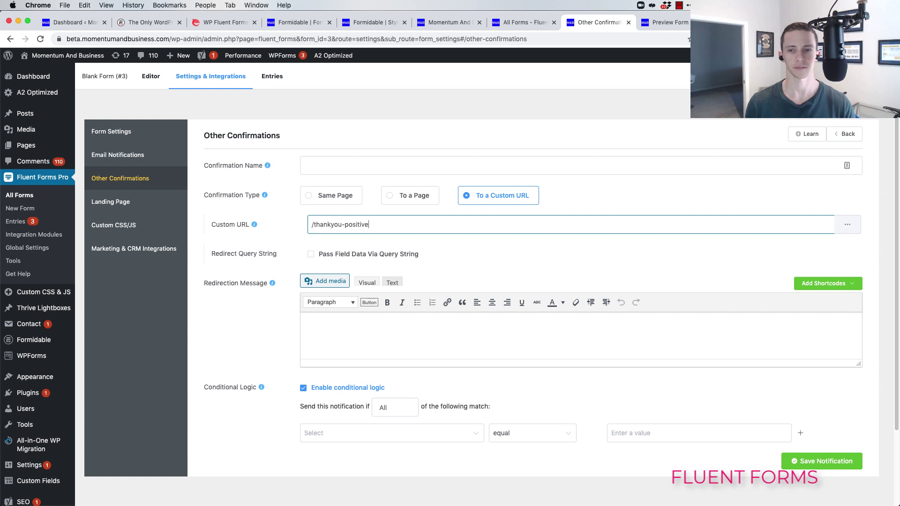
Step: Condition the redirect on 'How soon would you like it done?' equalling With 1 month and save
scroll(342, 196, down, 3)
scroll(342, 195, down, 1)
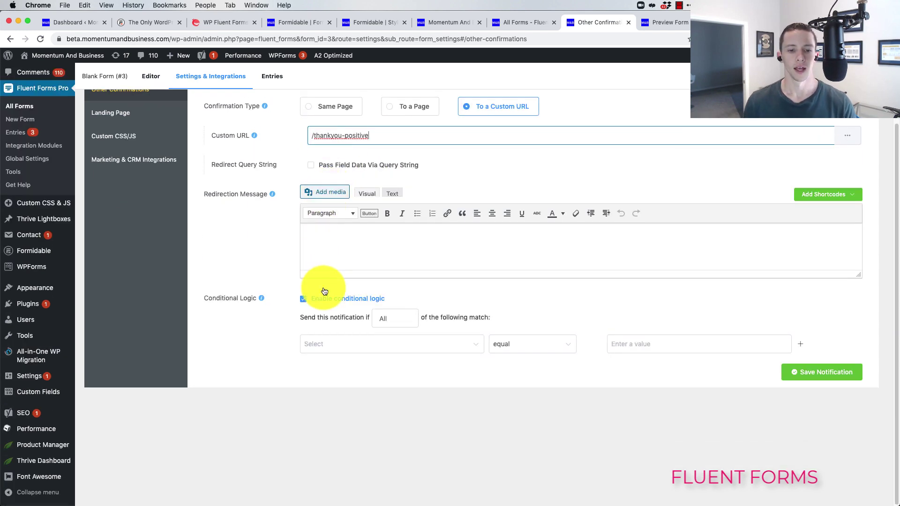
click(344, 345)
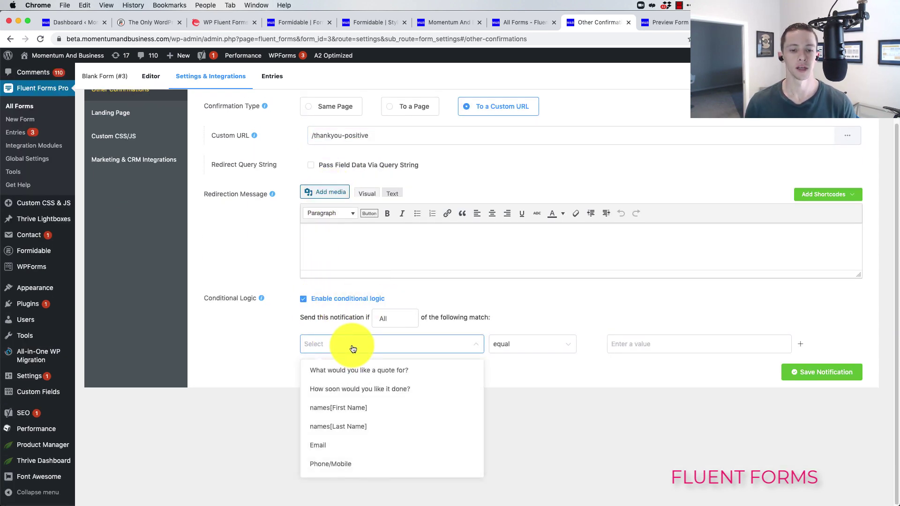
click(322, 394)
click(631, 350)
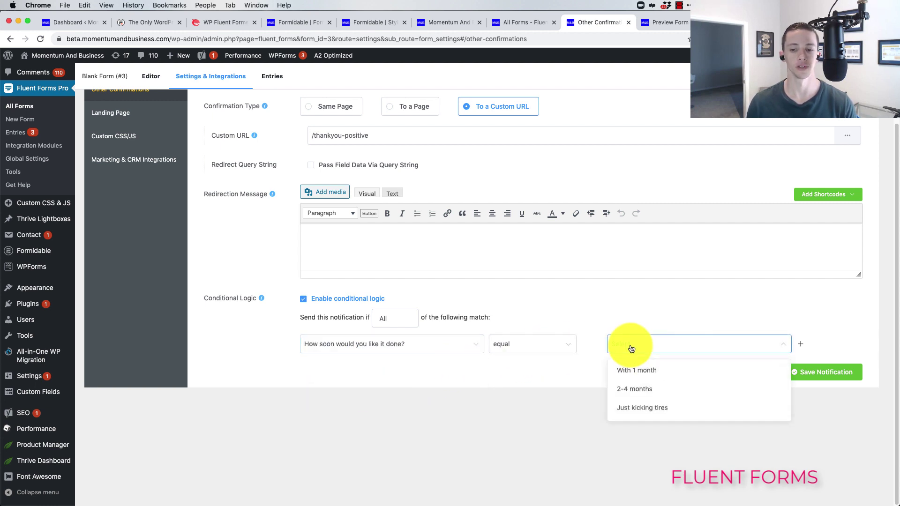
click(628, 372)
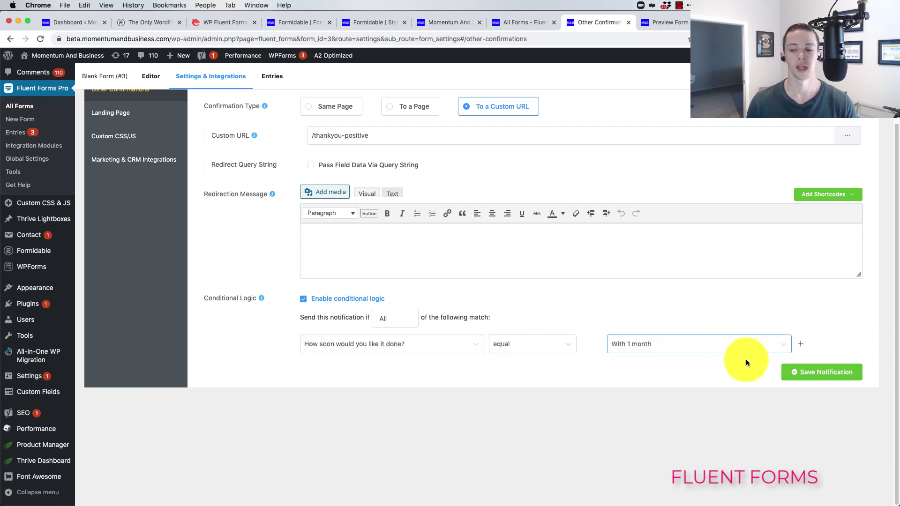
click(809, 372)
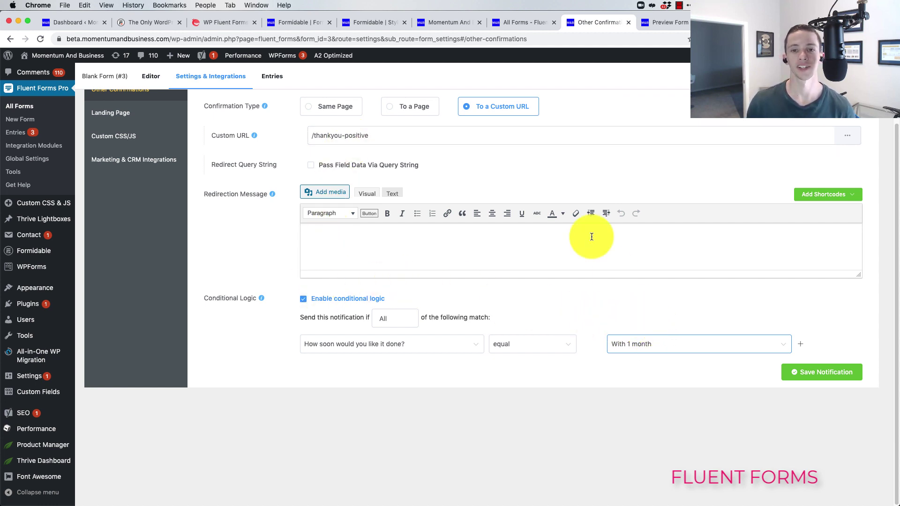
Step: Open the Testing Multistep form builder, glancing at its settings before returning to the fields
click(376, 24)
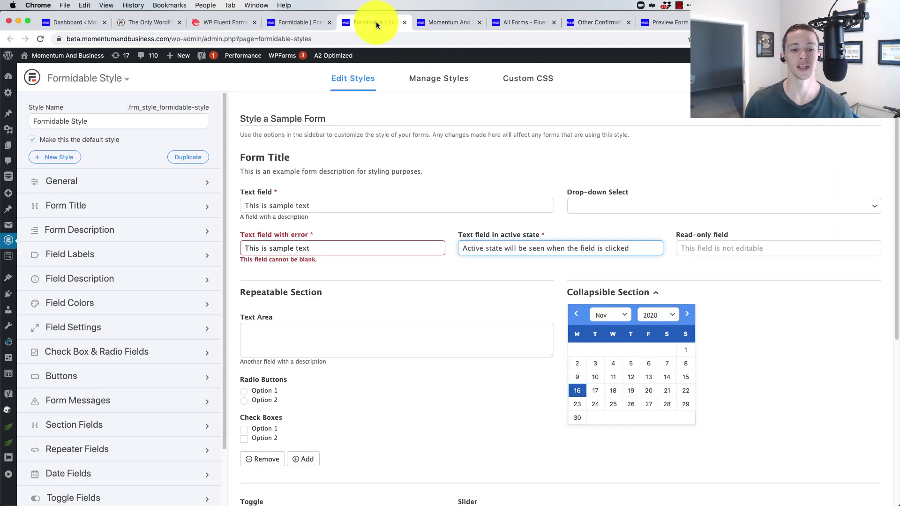
click(306, 22)
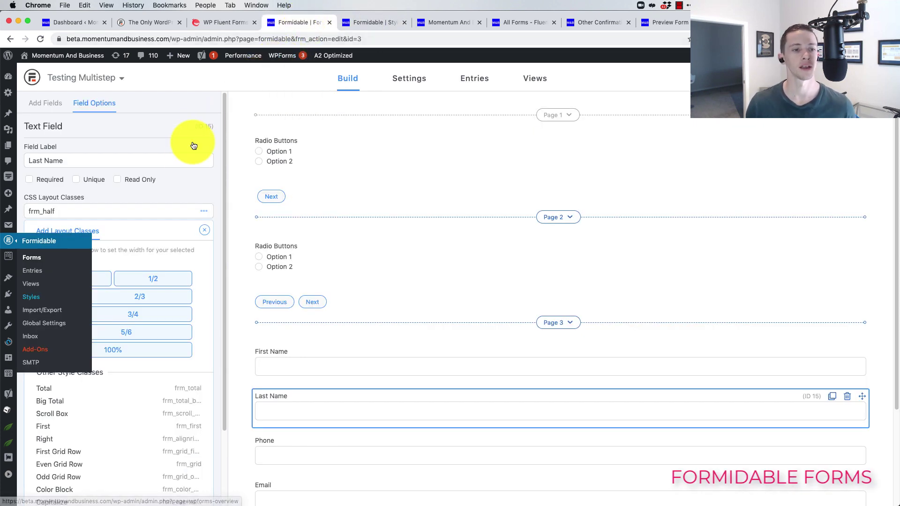
scroll(176, 181, down, 1)
scroll(172, 200, down, 2)
scroll(161, 201, up, 2)
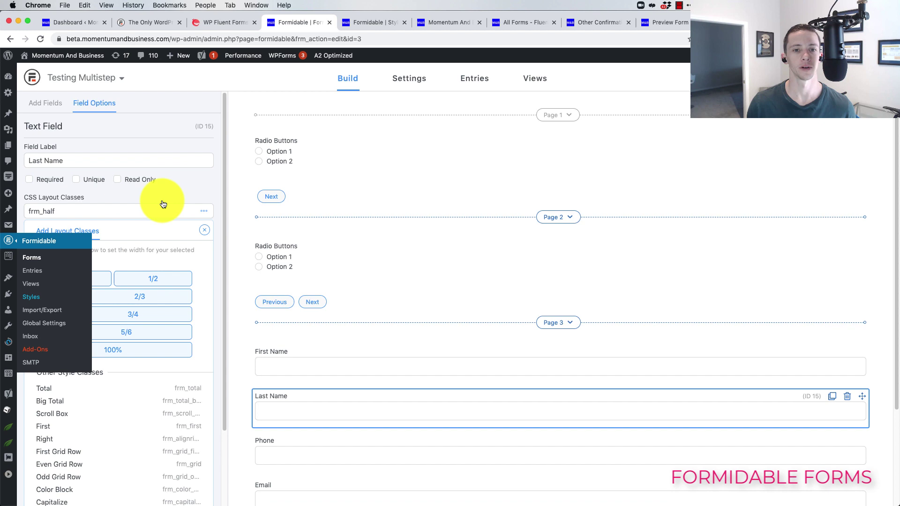
click(420, 81)
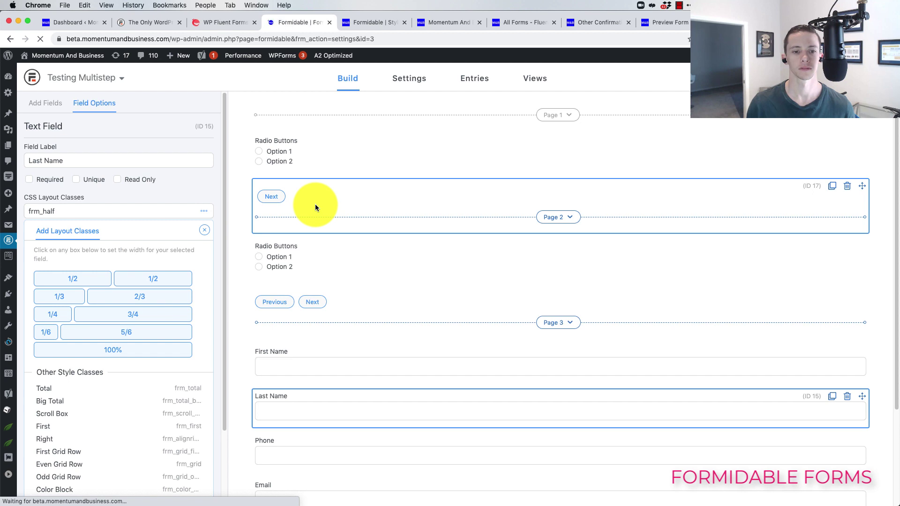
click(8, 39)
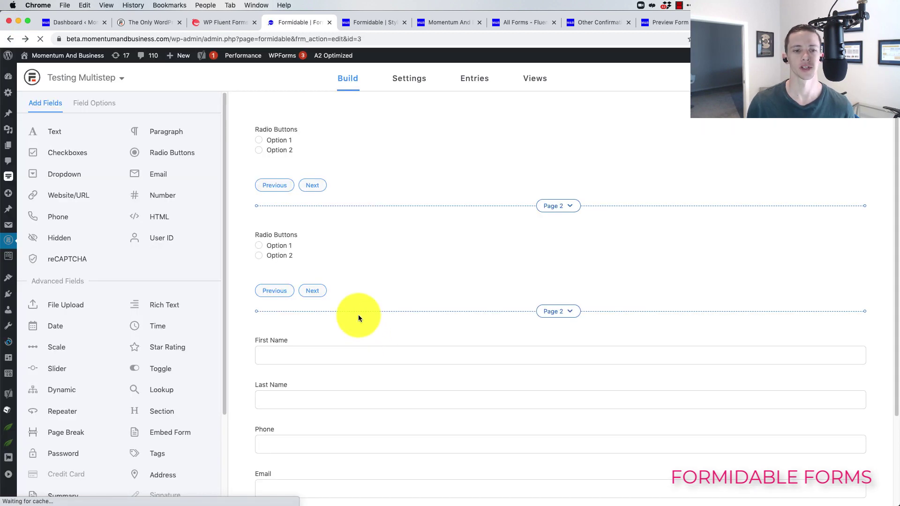
Step: Relabel the page 2 radio as the how-soon question with choices Within 1 month, 2-4 months, Just kicking tires
click(288, 254)
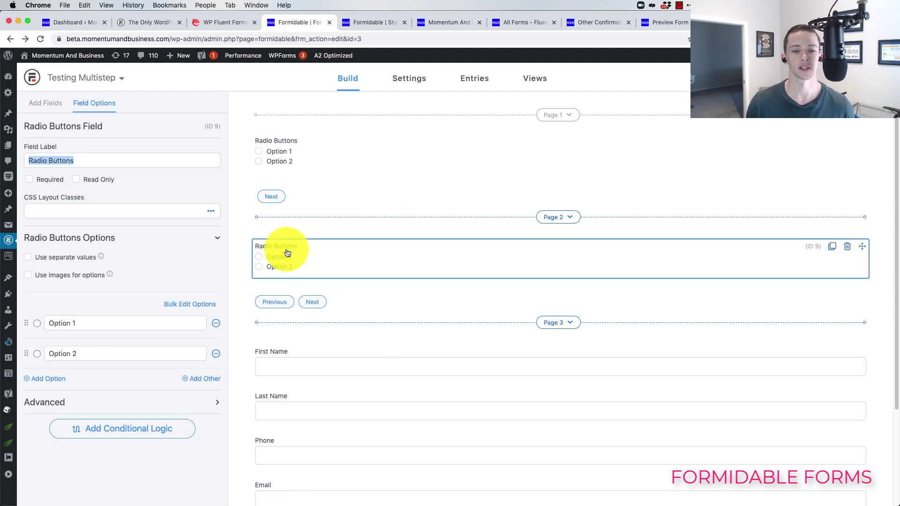
text(Wh)
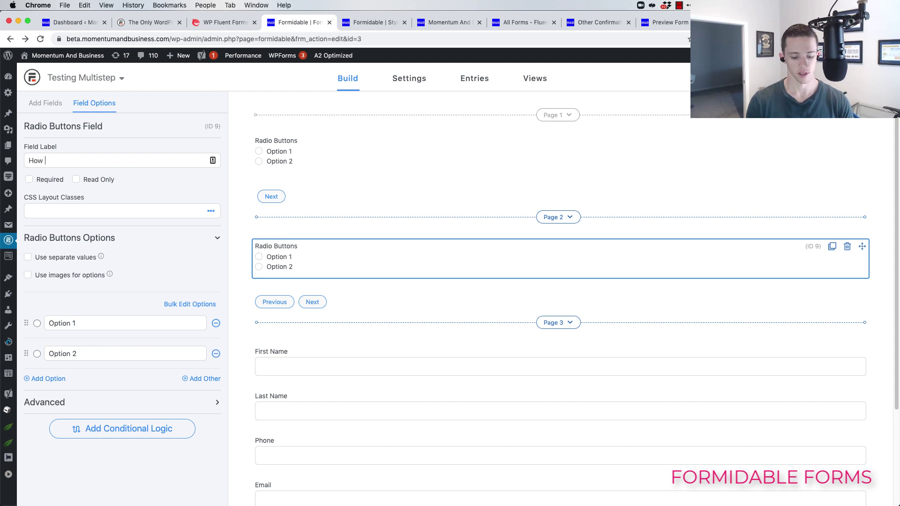
text(w soon would y)
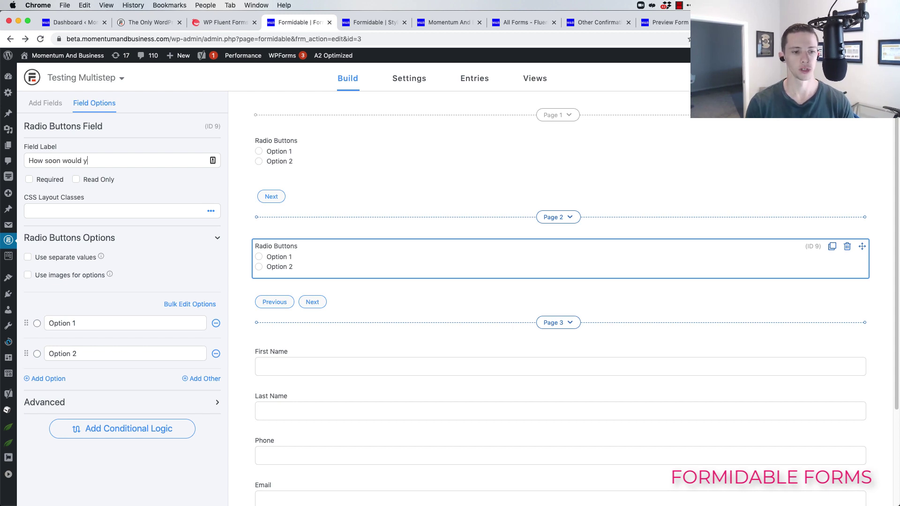
text(ou like t)
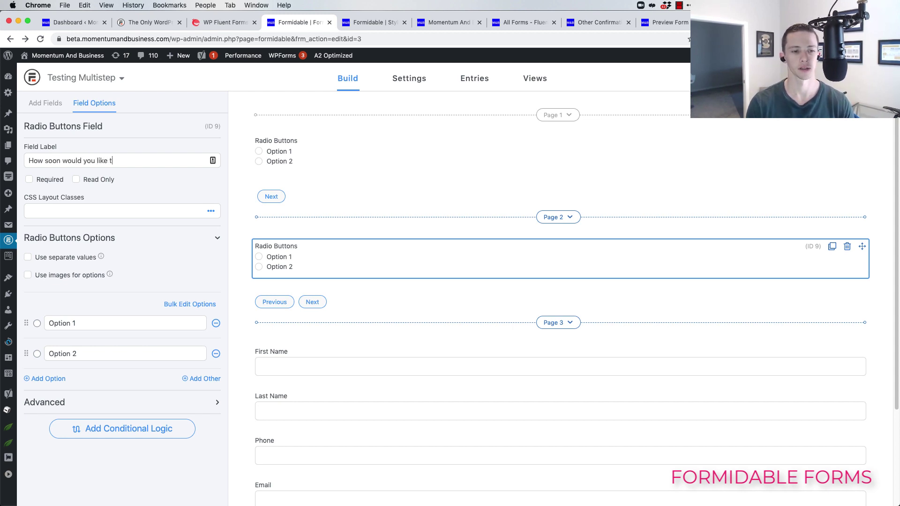
text(o get this done?)
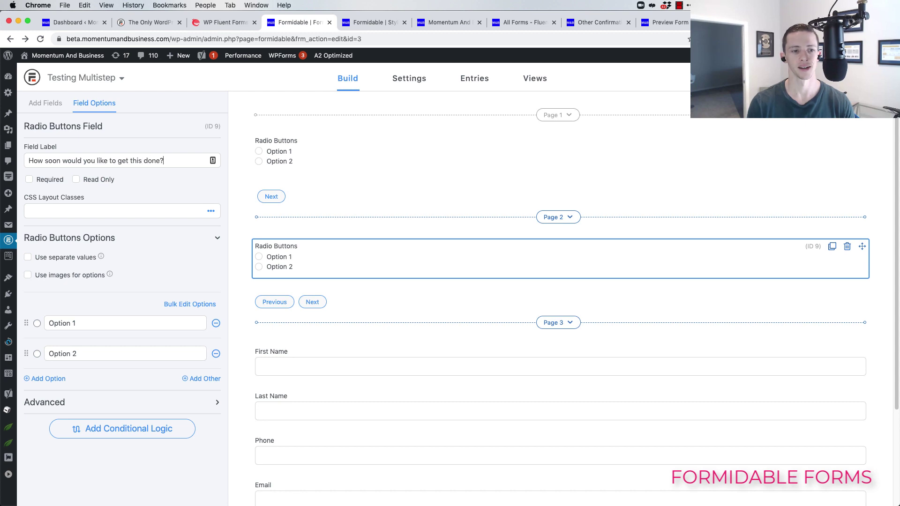
drag(76, 324, 29, 318)
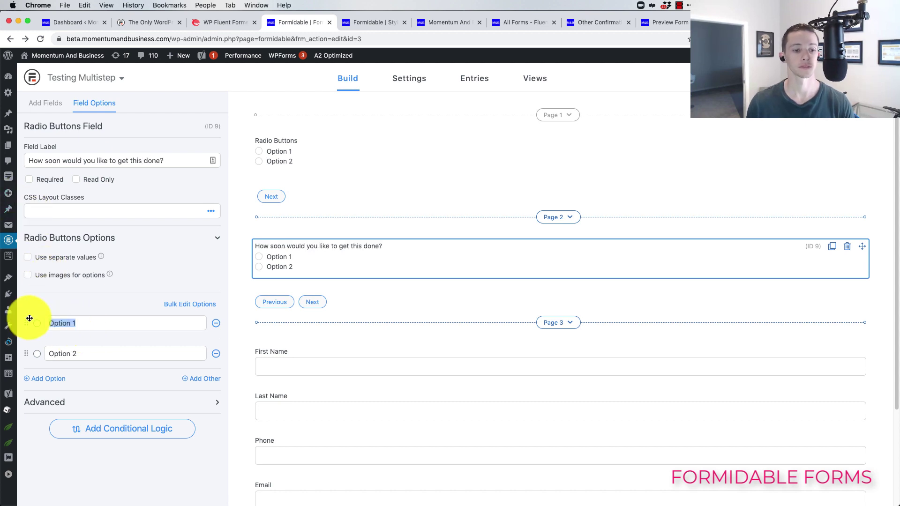
text(With)
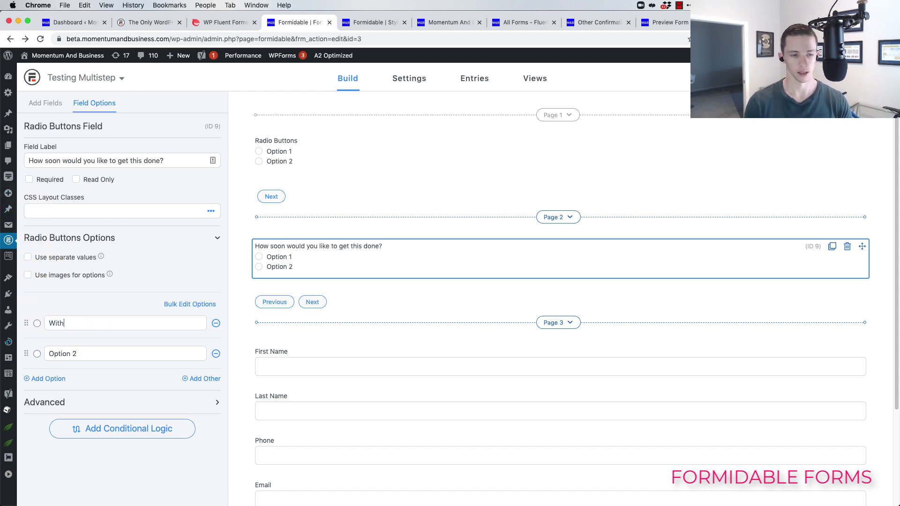
text(in 1 month)
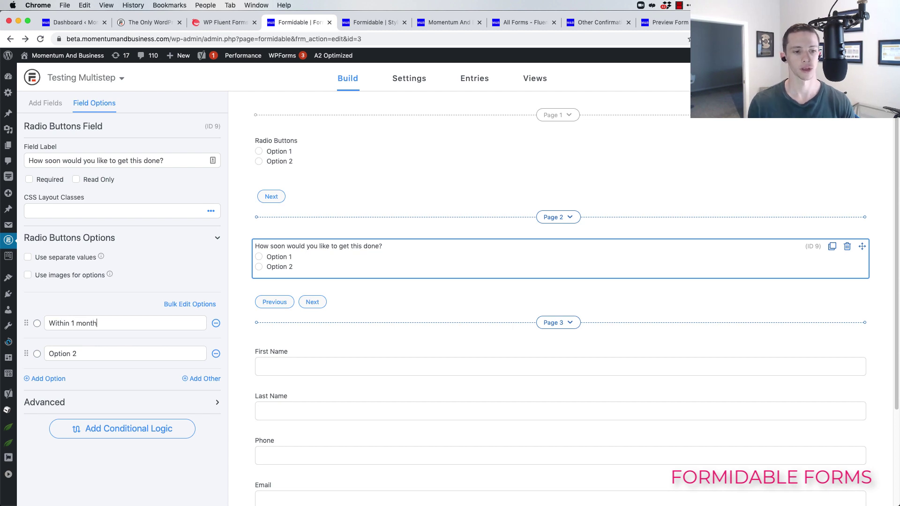
drag(78, 354, 24, 351)
text(2-)
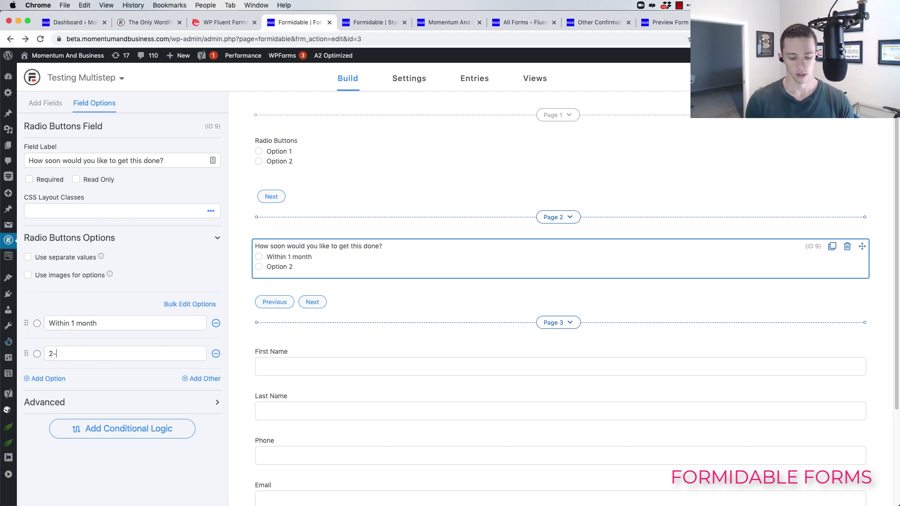
text(4 months)
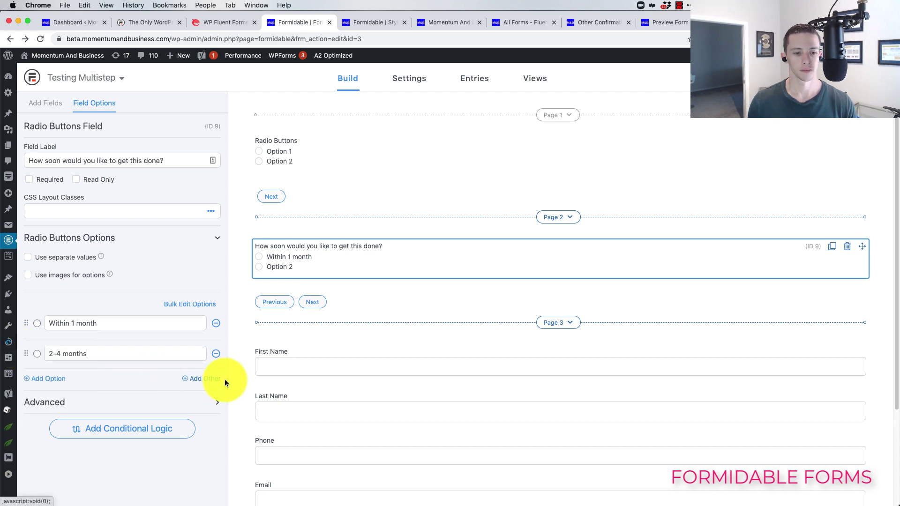
click(62, 379)
click(47, 387)
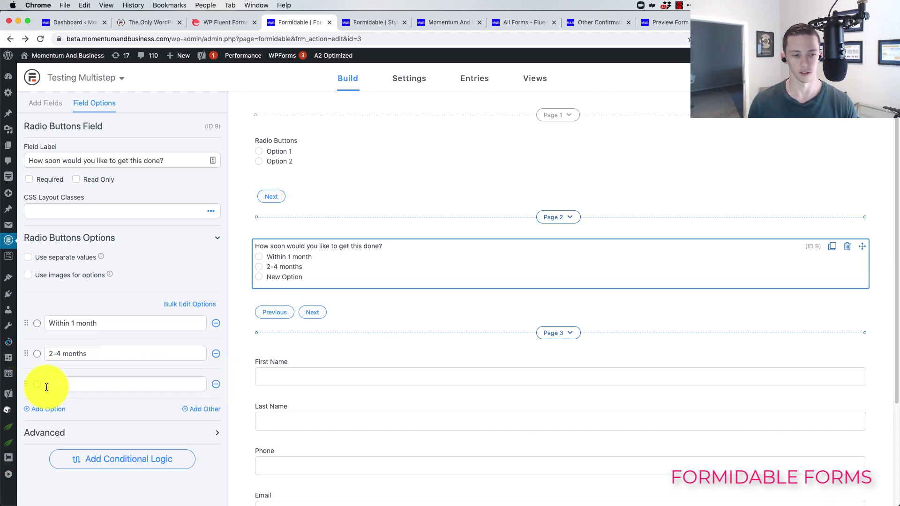
text(Just k)
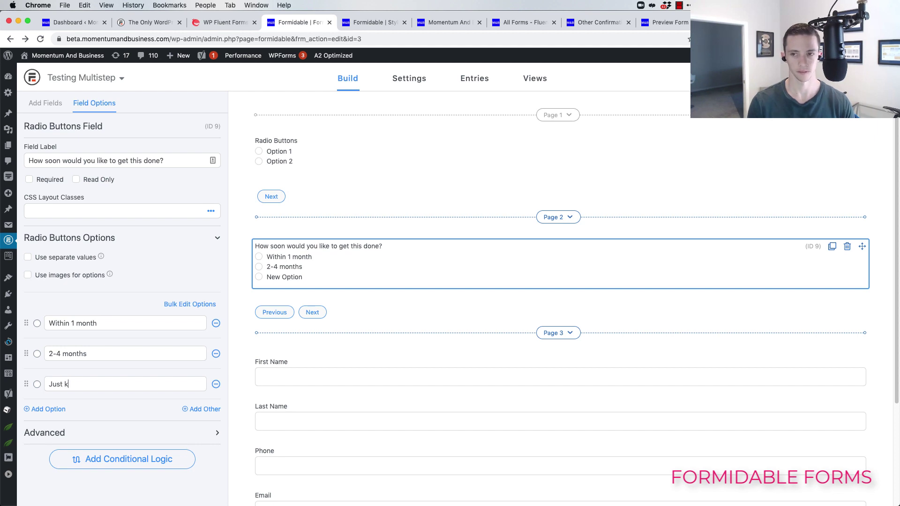
text(icking tire)
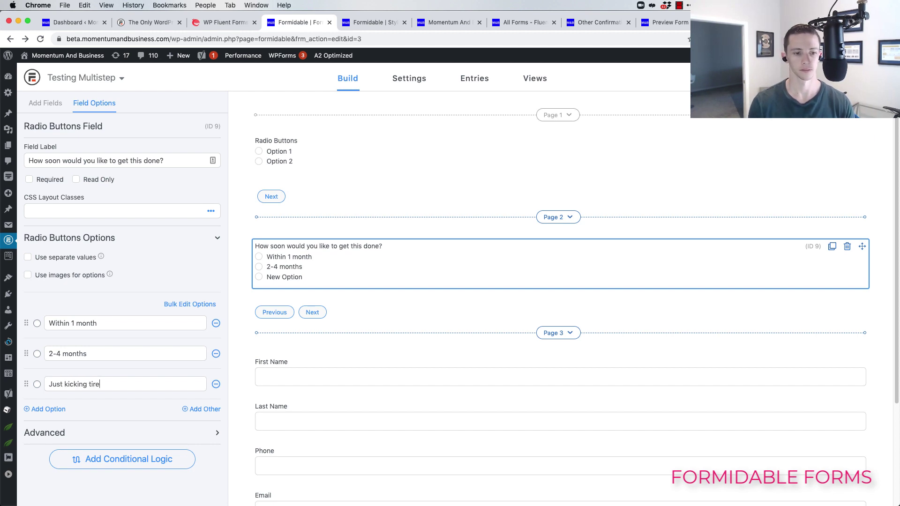
text(s)
click(840, 114)
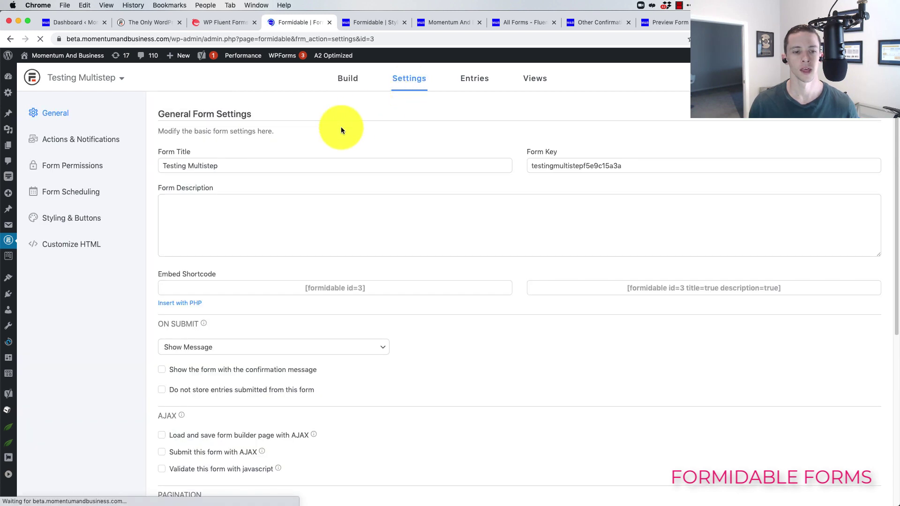
scroll(273, 223, down, 3)
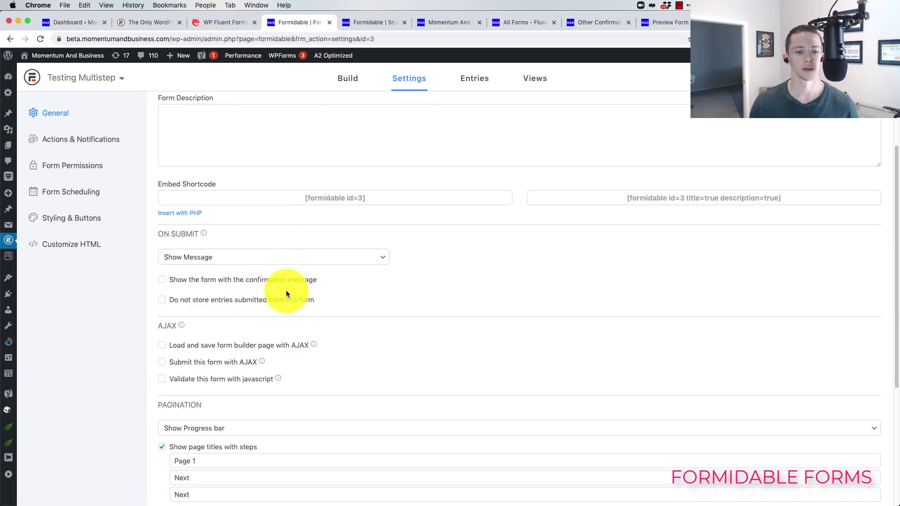
scroll(287, 294, down, 1)
click(245, 243)
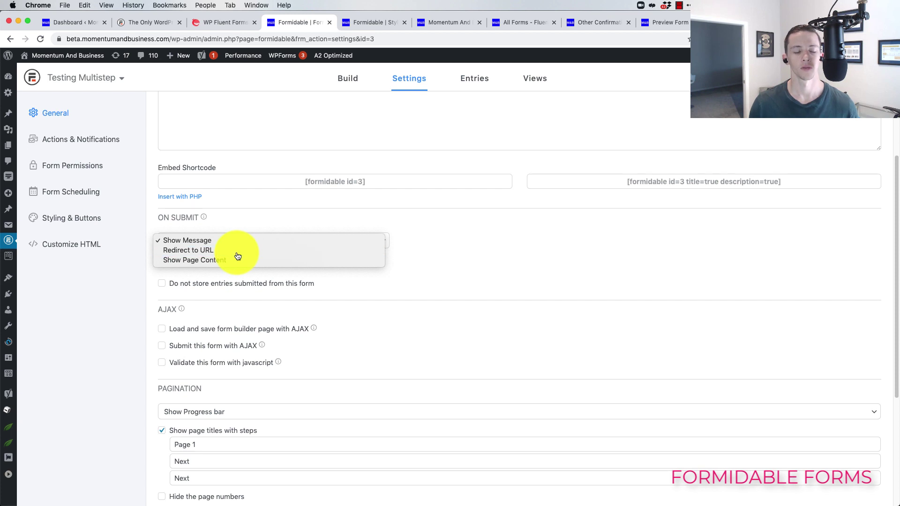
click(237, 252)
click(456, 245)
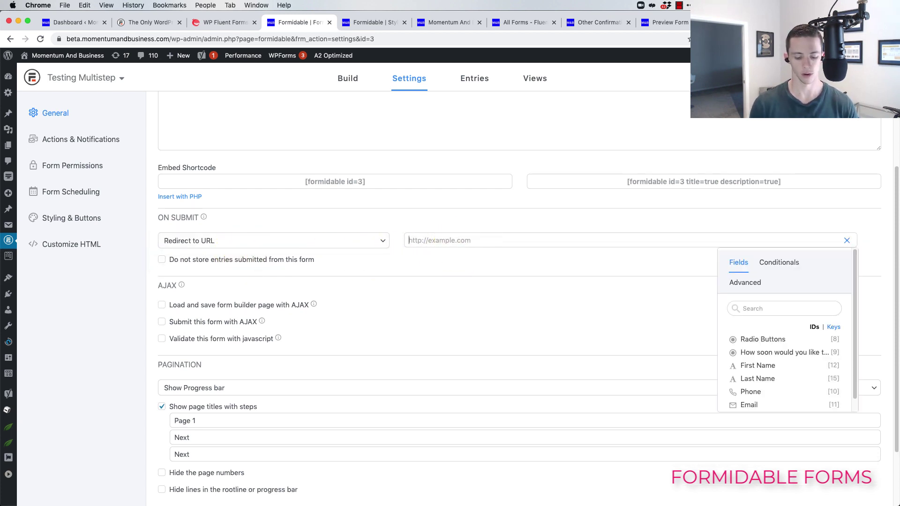
text(http)
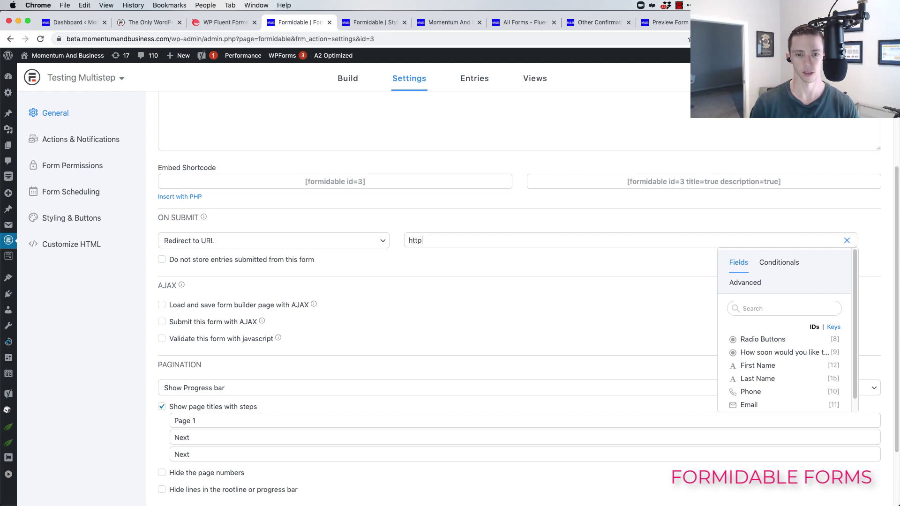
text(://google)
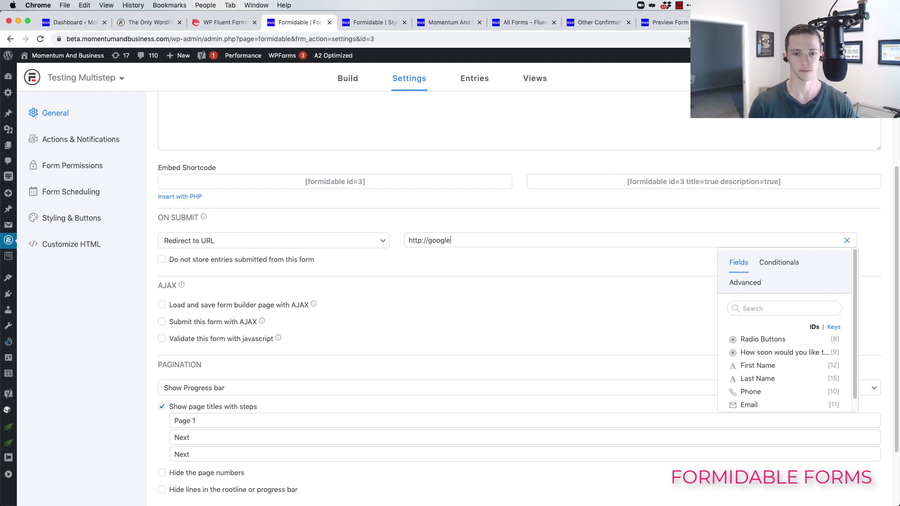
text(.com)
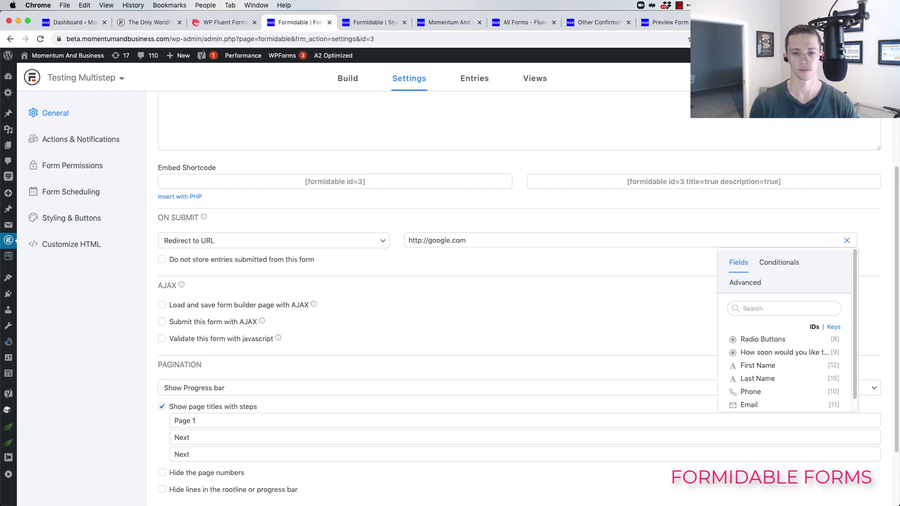
Step: Start a conditional shortcode testing whether the How soon field Equals a value
click(783, 264)
click(769, 323)
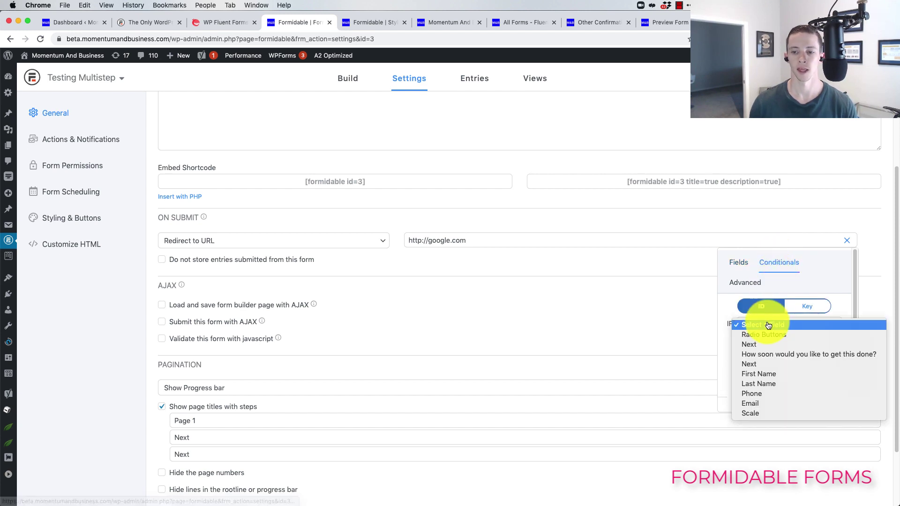
click(769, 354)
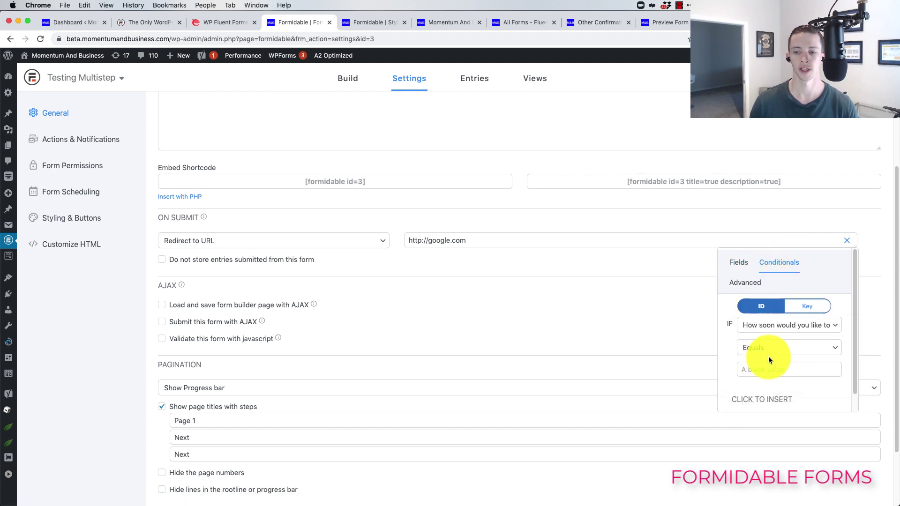
click(781, 347)
click(781, 348)
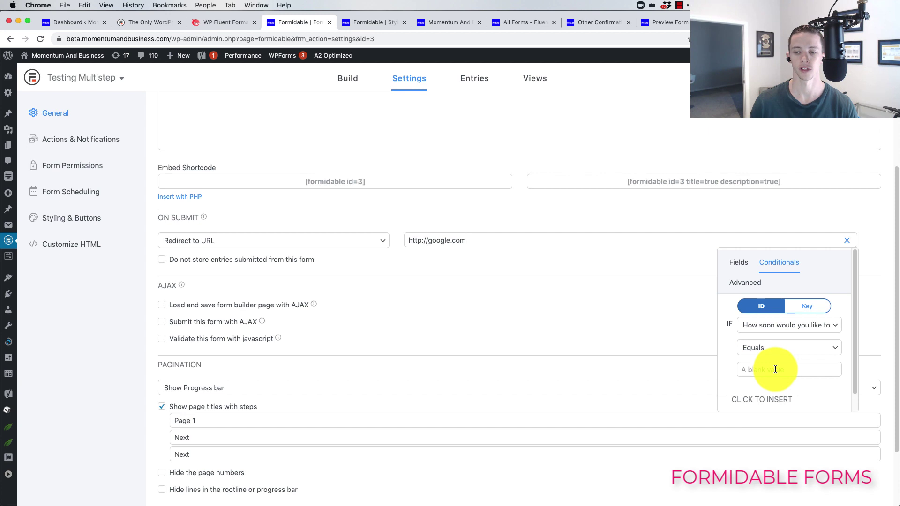
scroll(774, 370, down, 1)
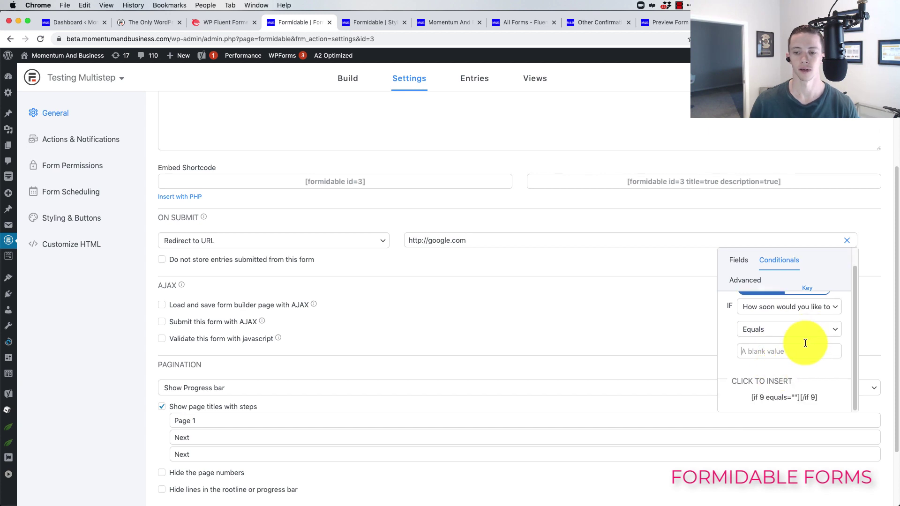
click(819, 330)
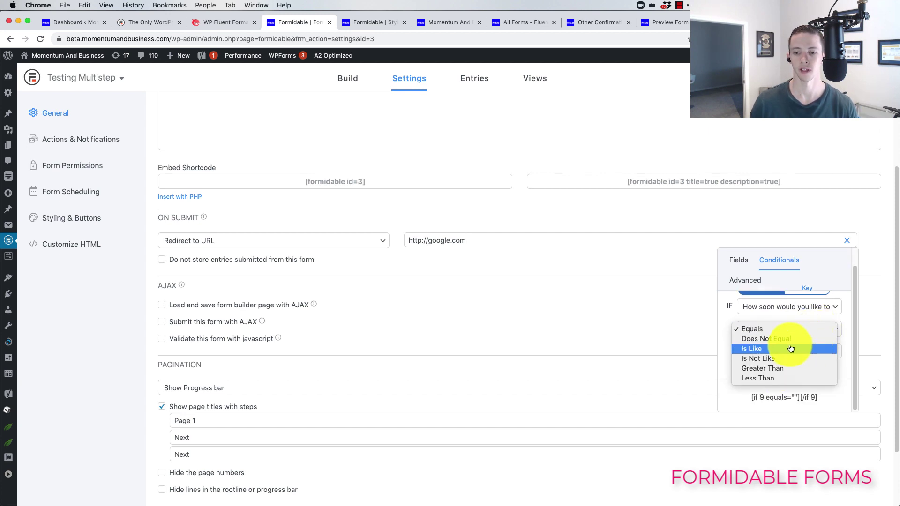
click(725, 327)
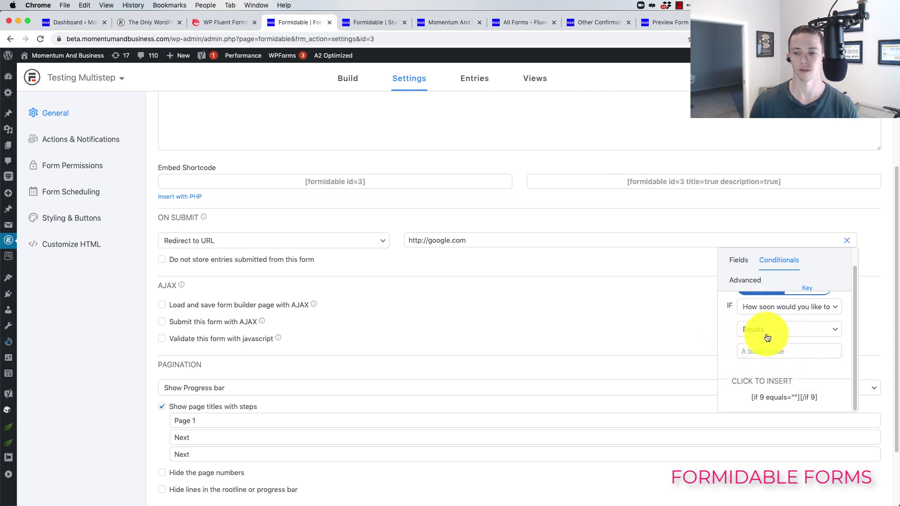
scroll(792, 342, up, 1)
Step: Switch the conditional to reference fields by Key, reselecting the How soon field with Equals
click(812, 306)
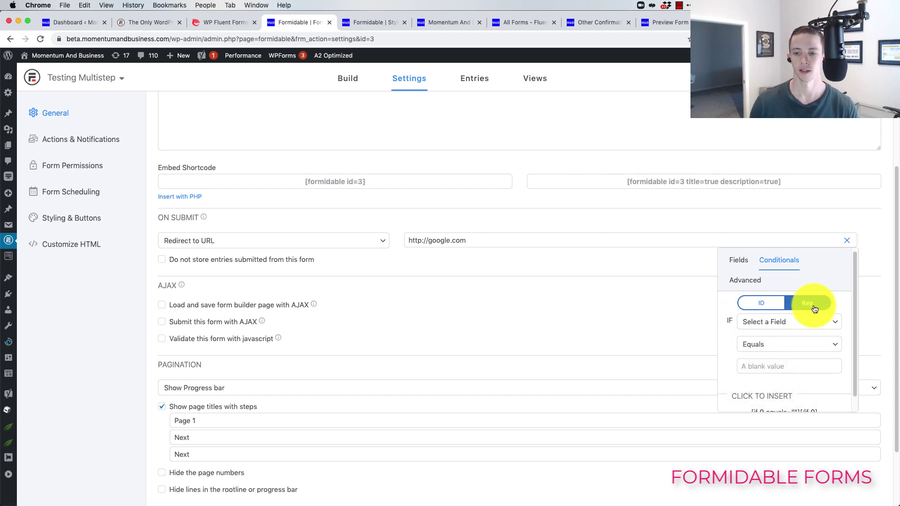
click(793, 321)
click(770, 349)
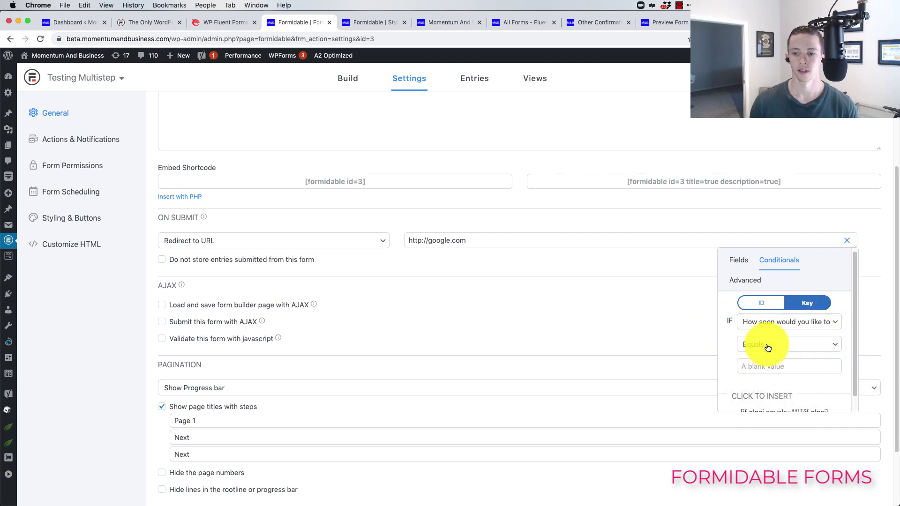
click(768, 347)
click(758, 345)
scroll(782, 359, down, 1)
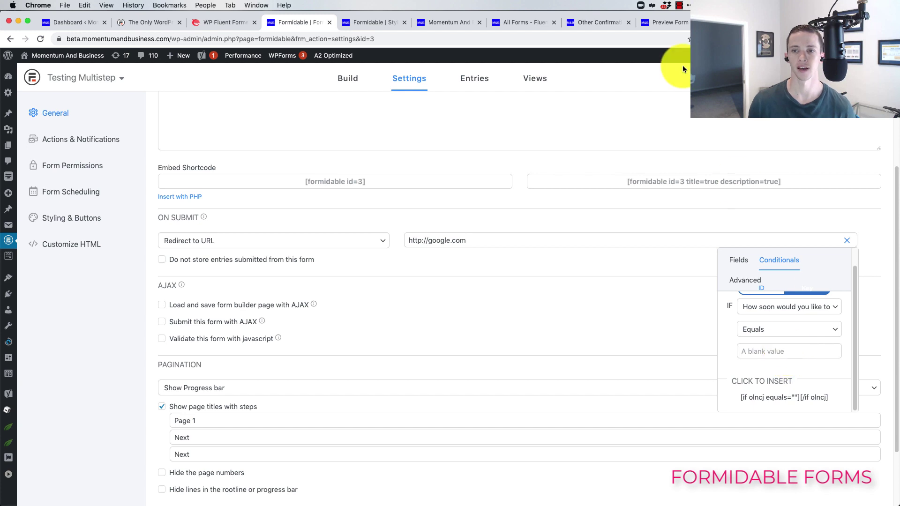
click(658, 24)
Step: Compare Fluent Forms' conditional confirmation answer choices with the Formidable form settings
click(615, 24)
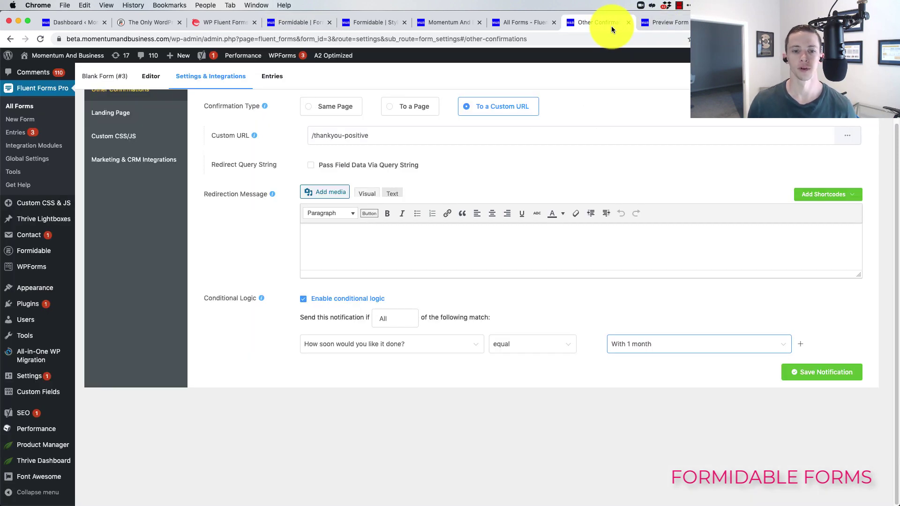
click(663, 343)
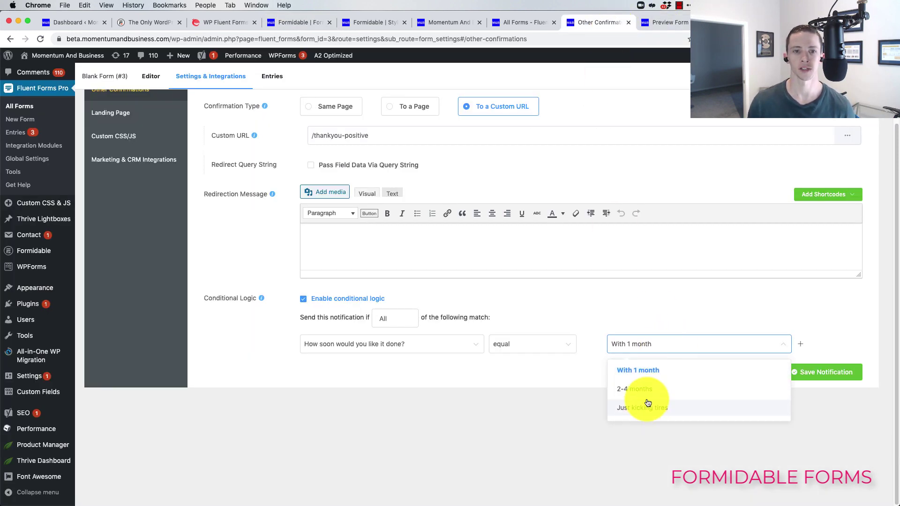
click(366, 26)
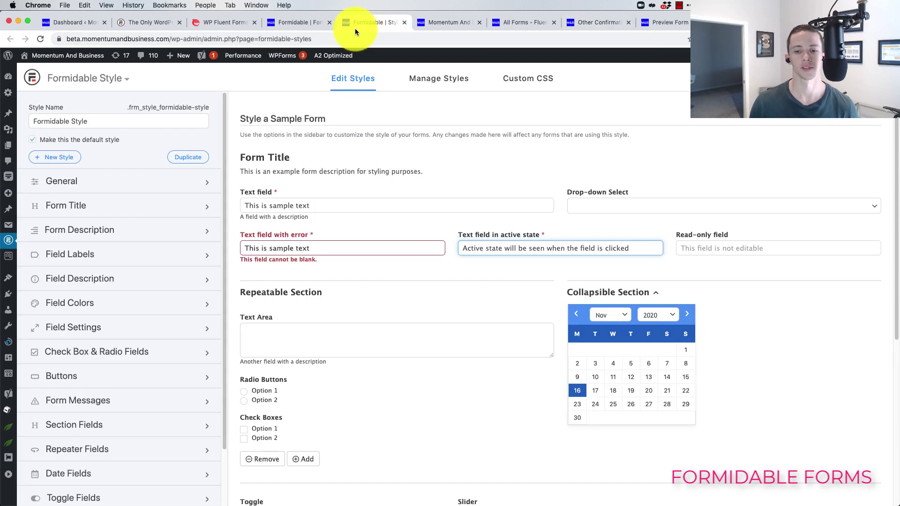
click(289, 25)
scroll(805, 388, down, 3)
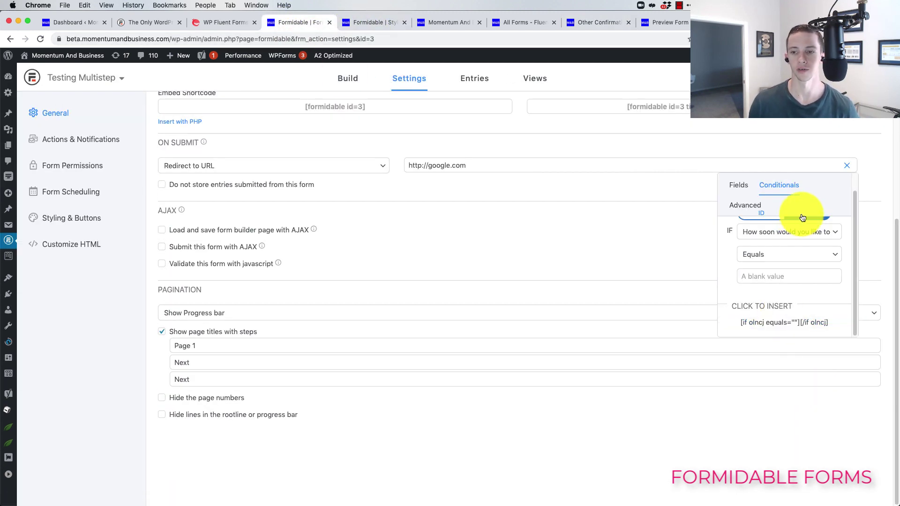
scroll(799, 223, down, 1)
scroll(804, 218, up, 1)
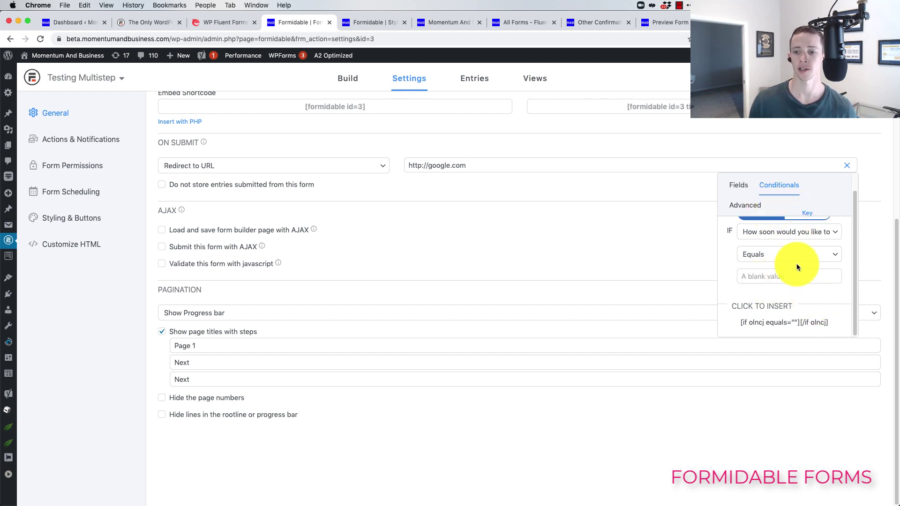
Step: Insert the [if qlncj equals=""] conditional shortcode into Formidable's redirect URL
click(787, 325)
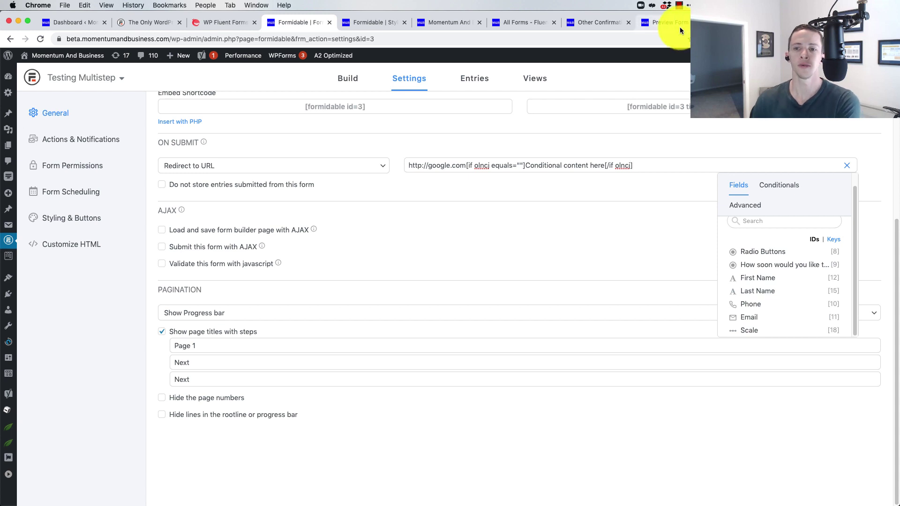
click(663, 22)
click(617, 25)
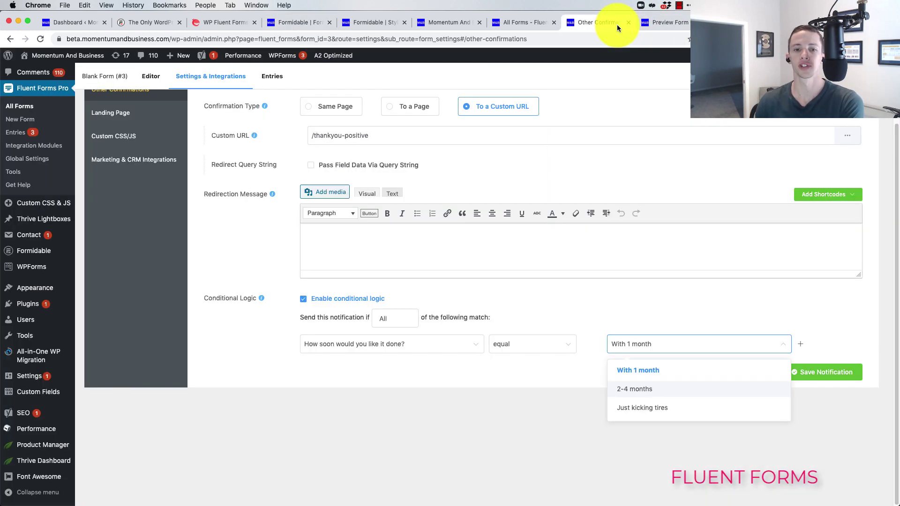
Step: Open Blank Form (#3)'s landing page URL, ending ?ff_landing=3, in a new tab
scroll(301, 201, up, 3)
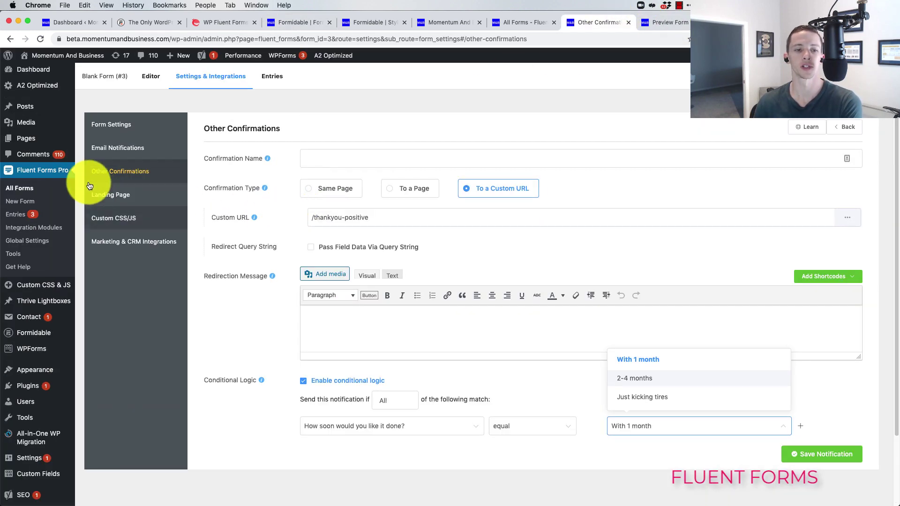
click(94, 194)
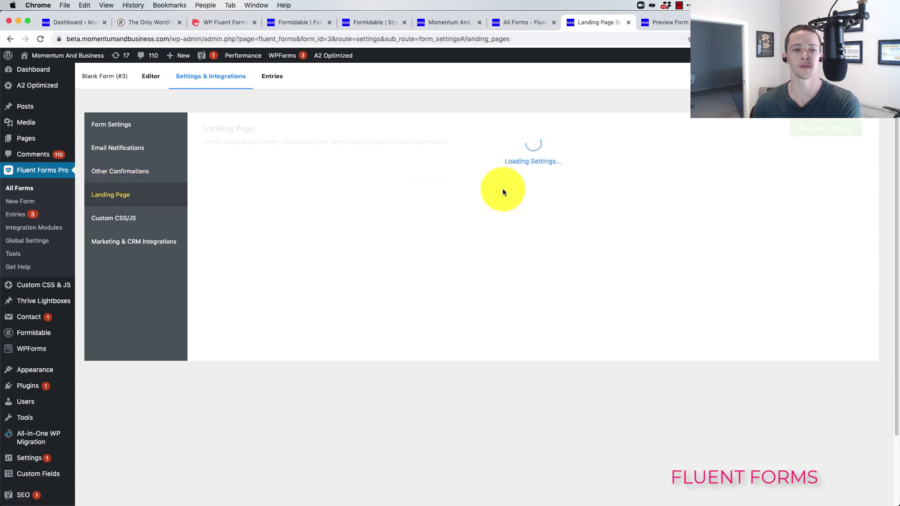
scroll(263, 263, down, 5)
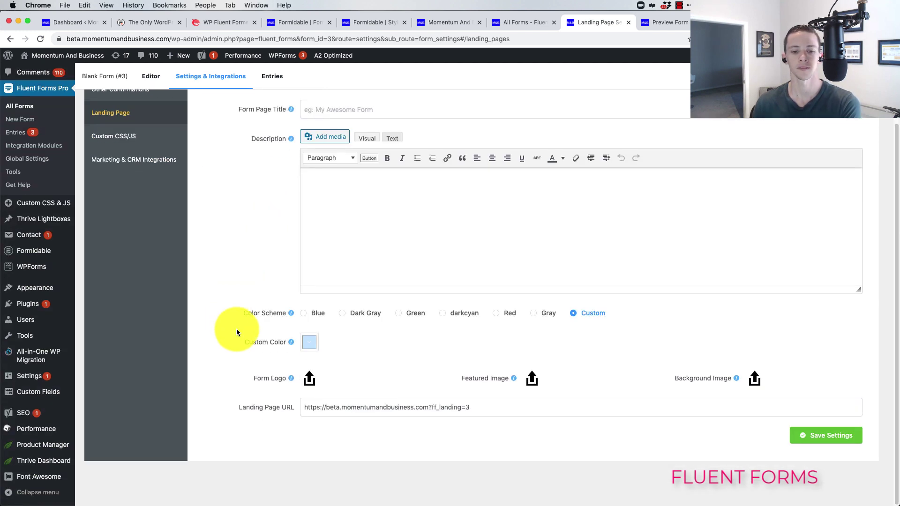
scroll(236, 328, up, 2)
drag(305, 408, 478, 407)
right_click(467, 409)
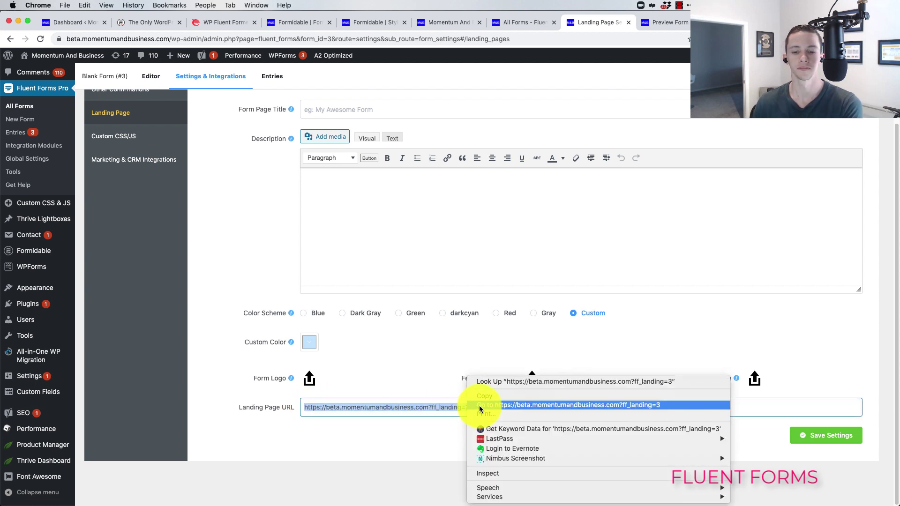
click(474, 409)
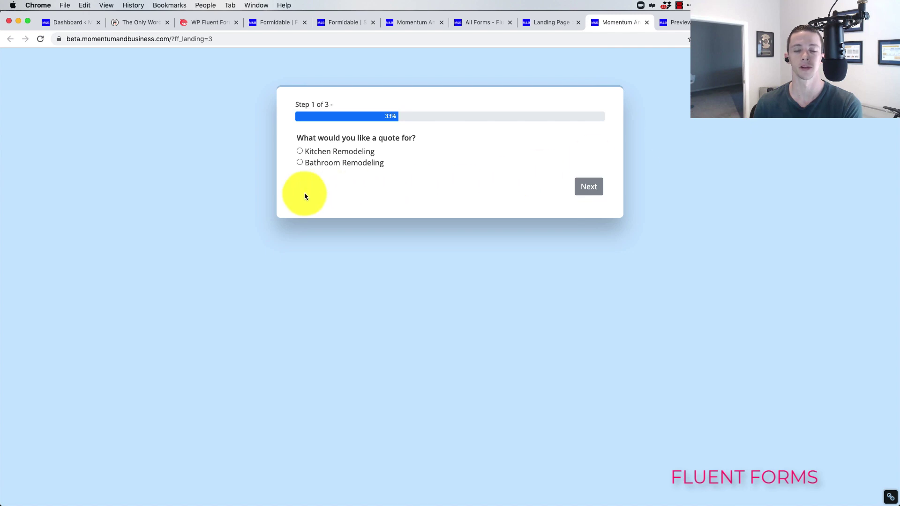
Step: Choose Bathroom Remodeling as the quote type and 2-4 months as the timeframe
click(327, 168)
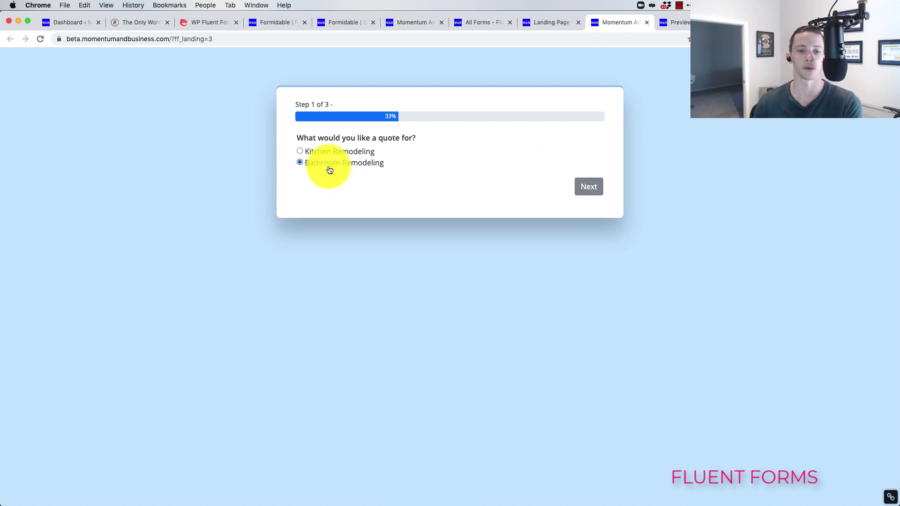
click(334, 155)
click(338, 175)
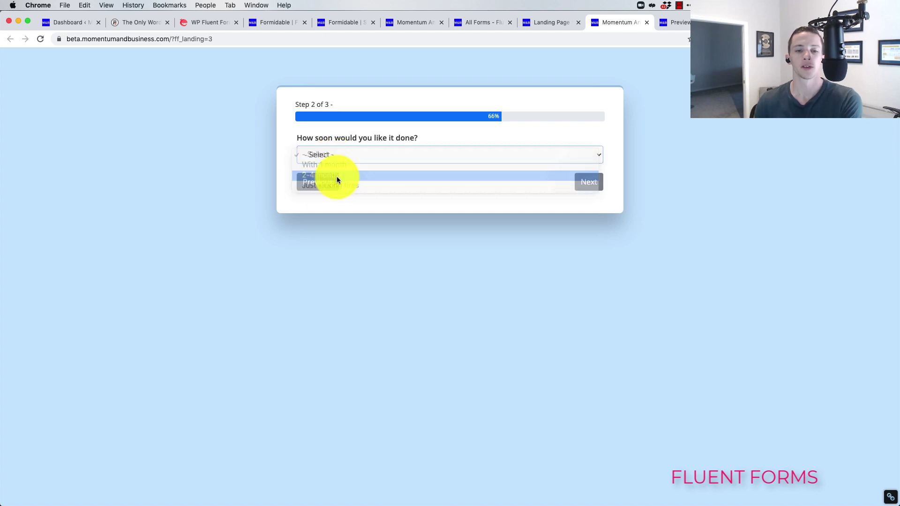